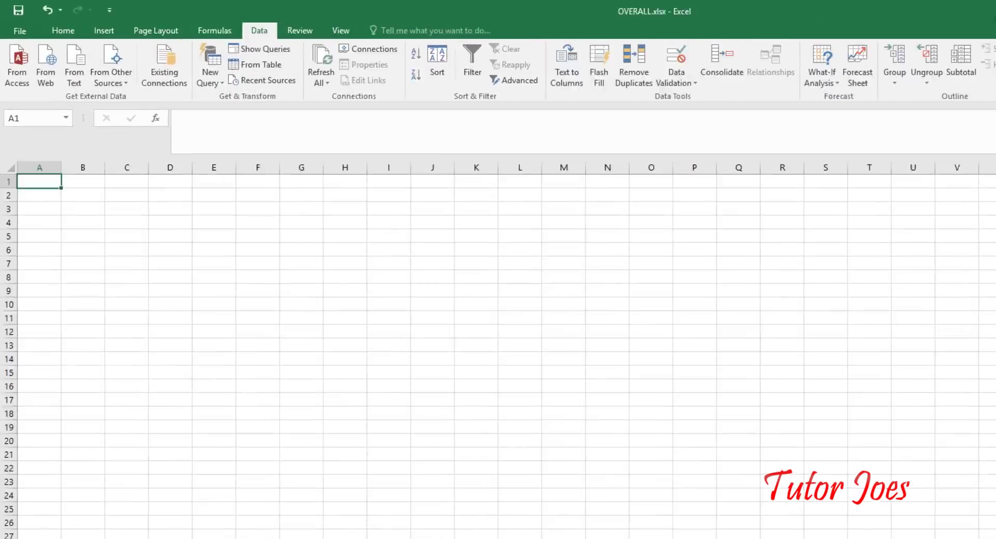
From the desktop, select 2016.xlsx, 2017.xlsx, 2018.xlsx and OVERALL.xlsx together to open them.
click(936, 7)
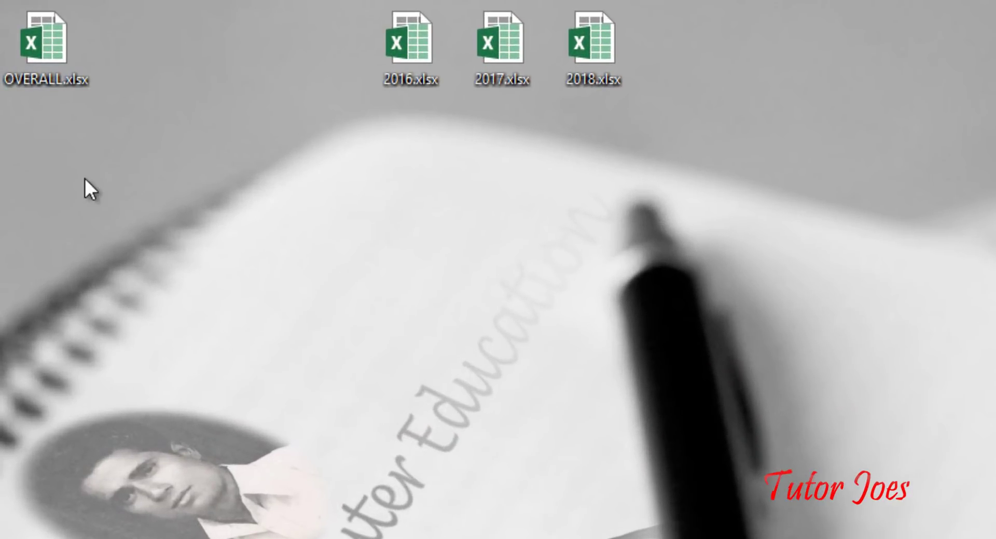
drag(85, 178, 743, 43)
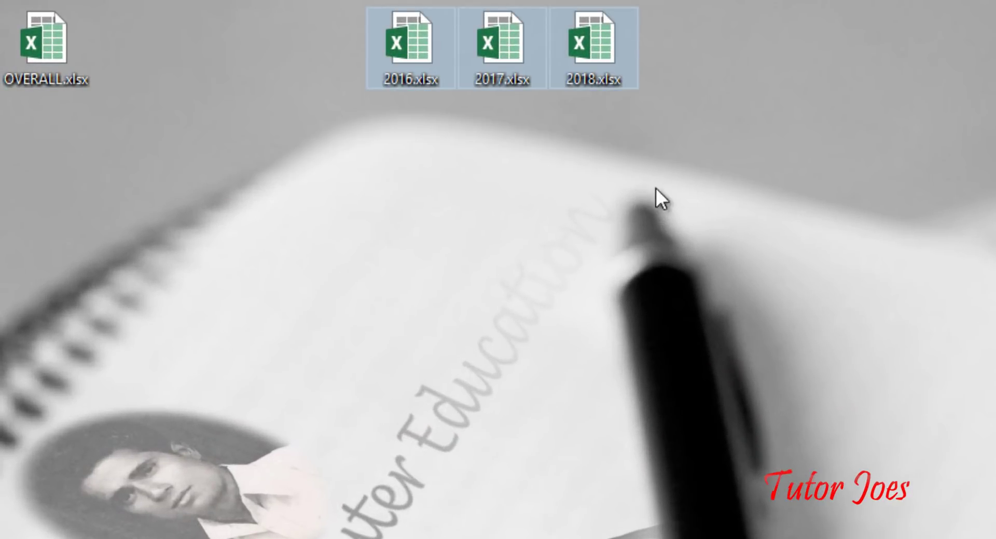
click(44, 61)
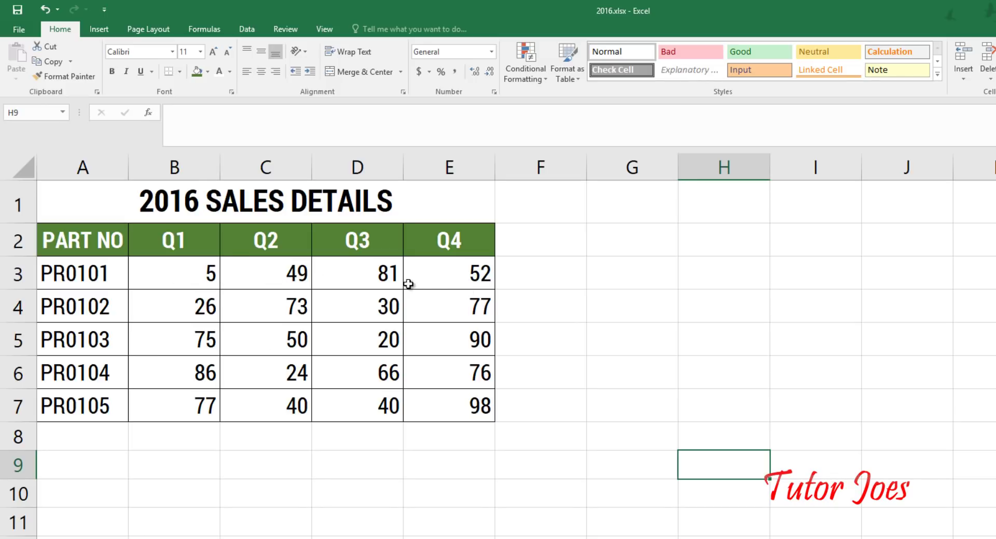
Review part PR0101 and its Q1–Q4 sales in 2016.xlsx, then switch to 2017.xlsx.
drag(198, 275, 423, 282)
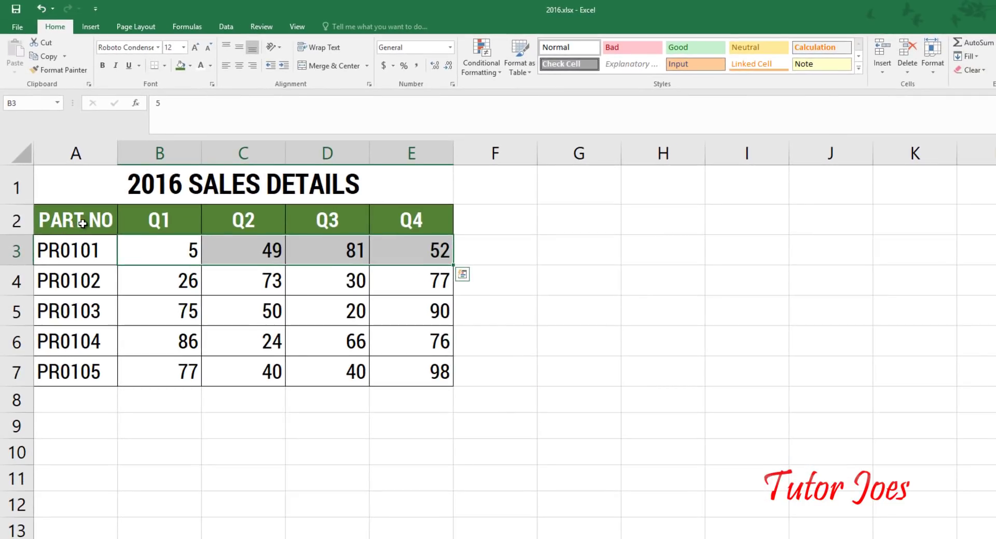
click(71, 251)
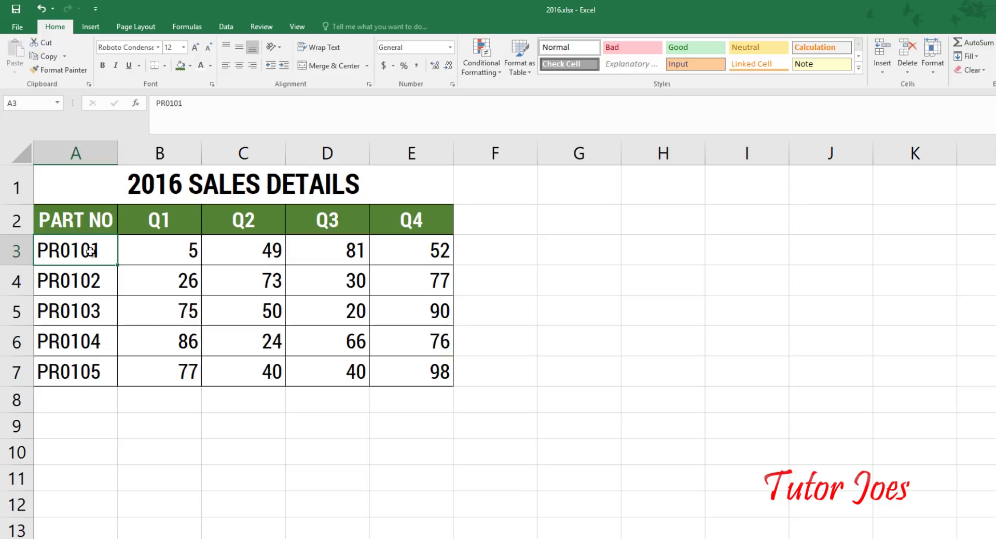
click(157, 252)
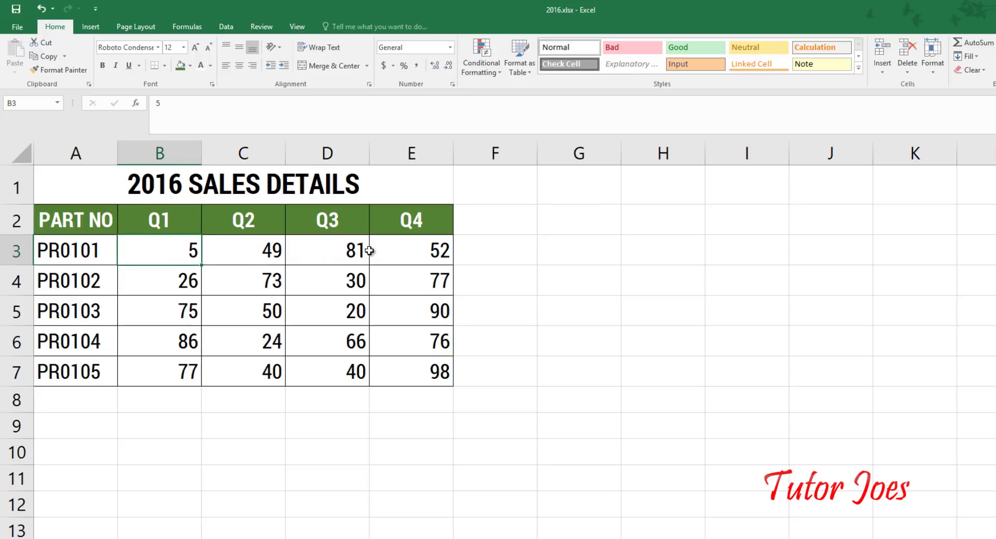
drag(208, 250, 419, 254)
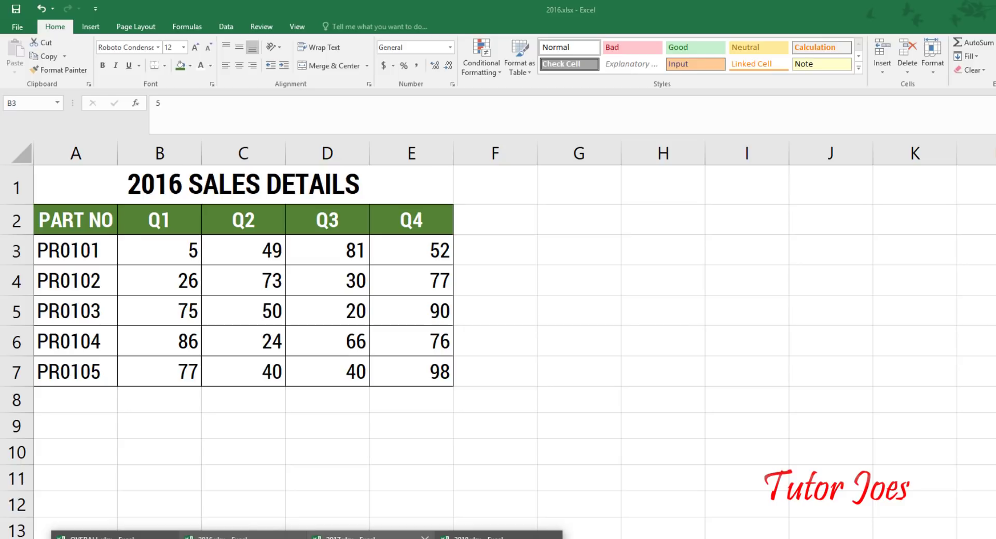
click(371, 535)
Review the 2017 table, noting new part PR0106 and PR0101's Q1–Q3 figures.
scroll(225, 407, up, 7)
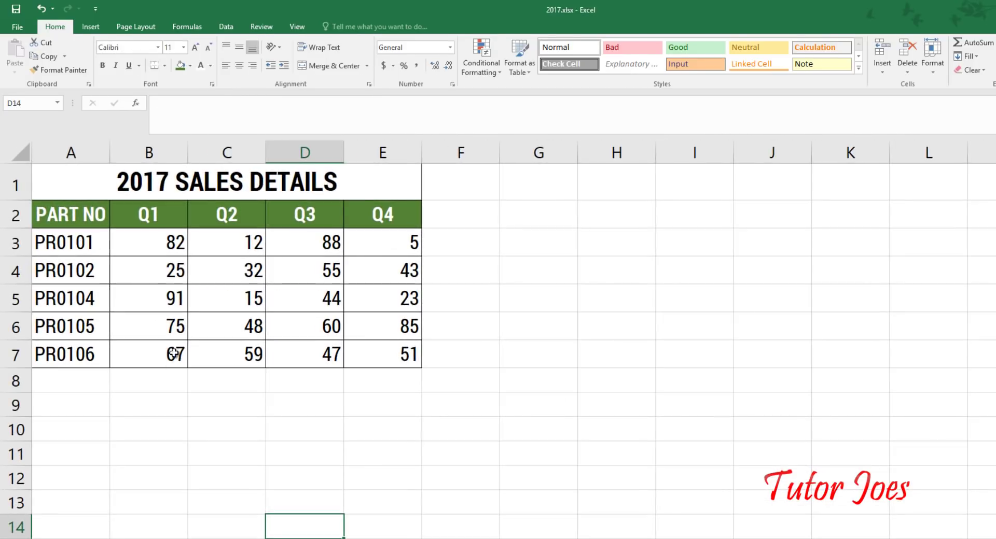
click(106, 362)
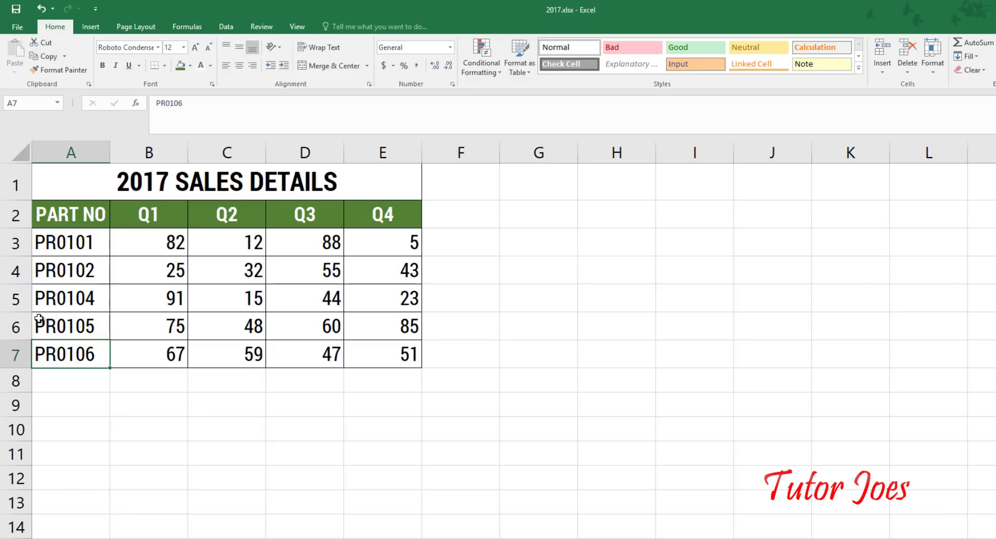
click(140, 252)
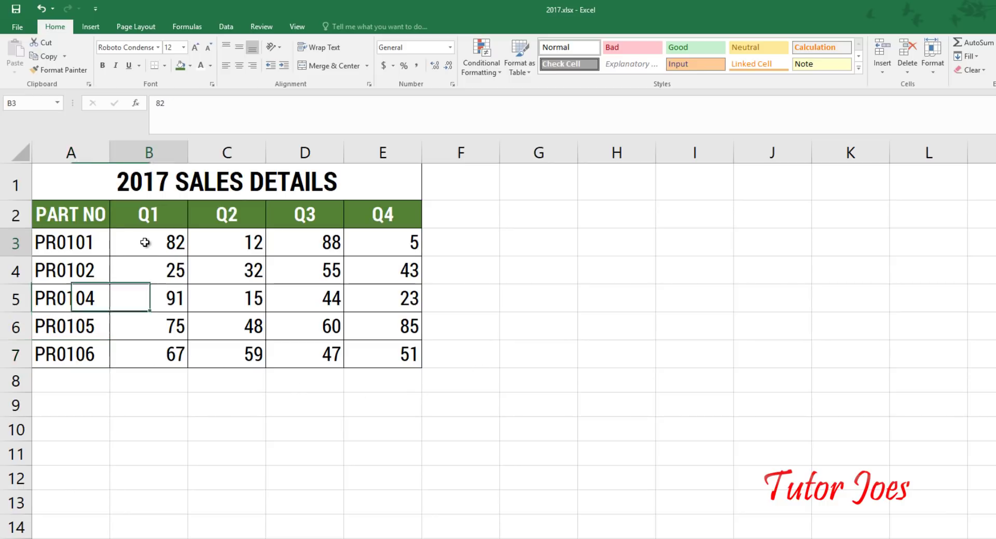
click(213, 246)
click(272, 252)
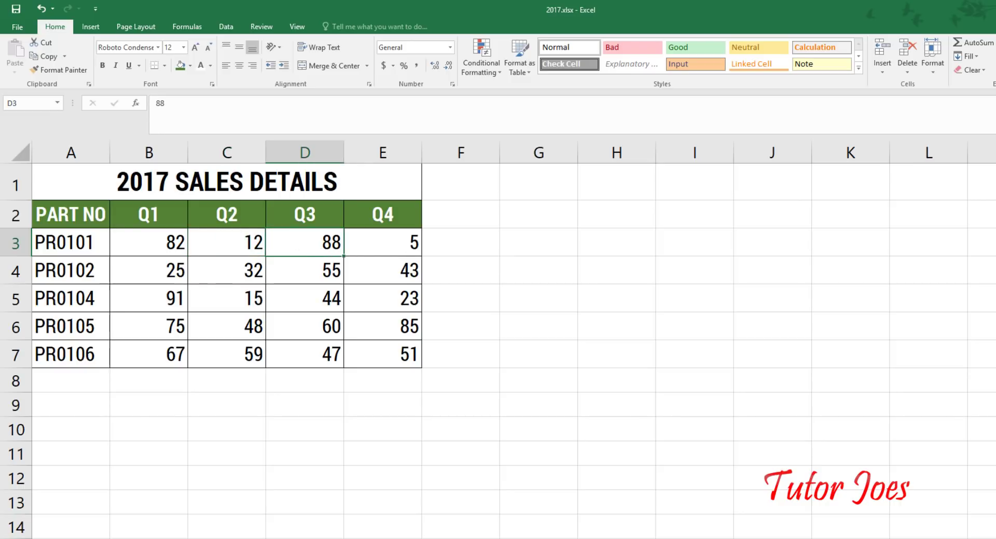
Switch to 2018.xlsx and review part numbers PR0101–PR0110 with PR0101's Q1–Q4 sales.
click(379, 533)
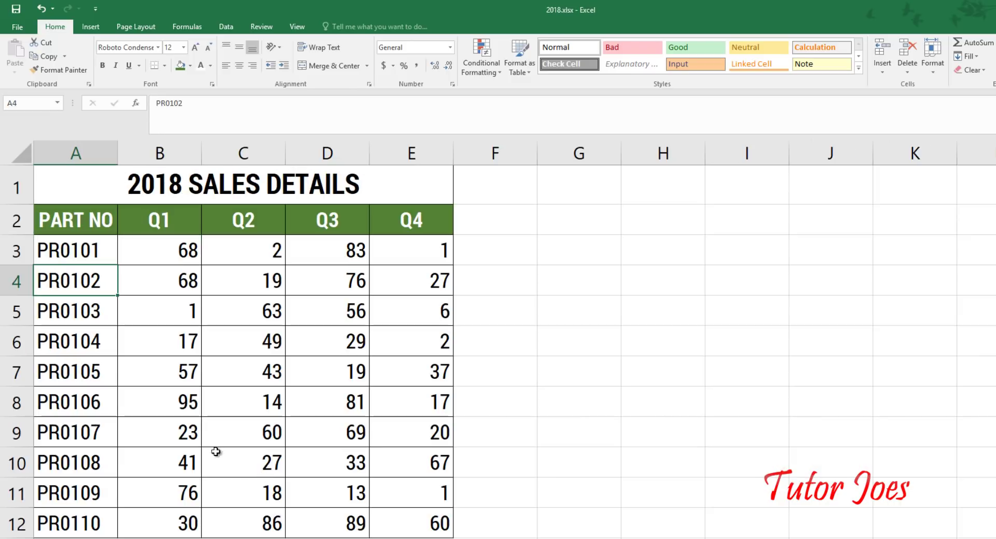
drag(53, 535, 75, 250)
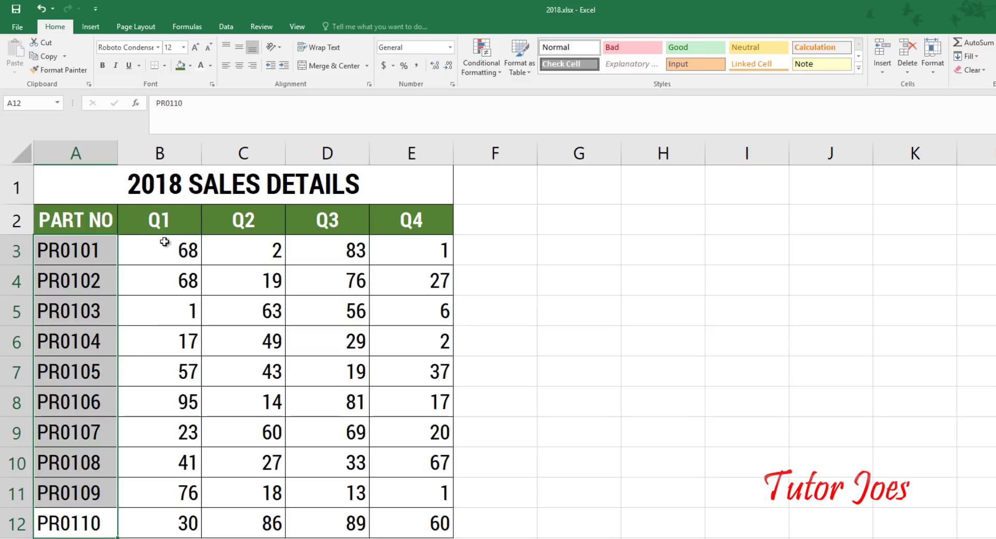
click(161, 261)
click(244, 260)
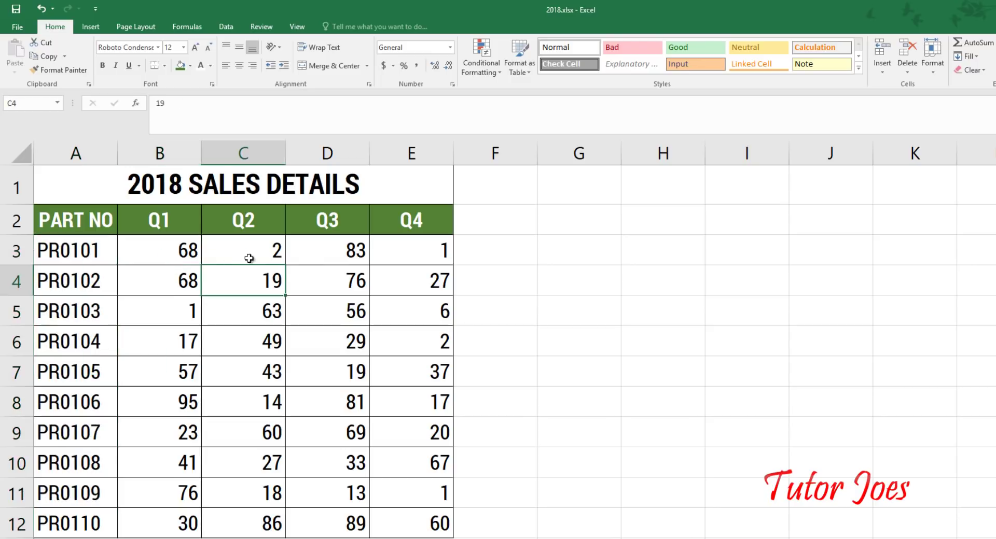
click(311, 257)
click(410, 253)
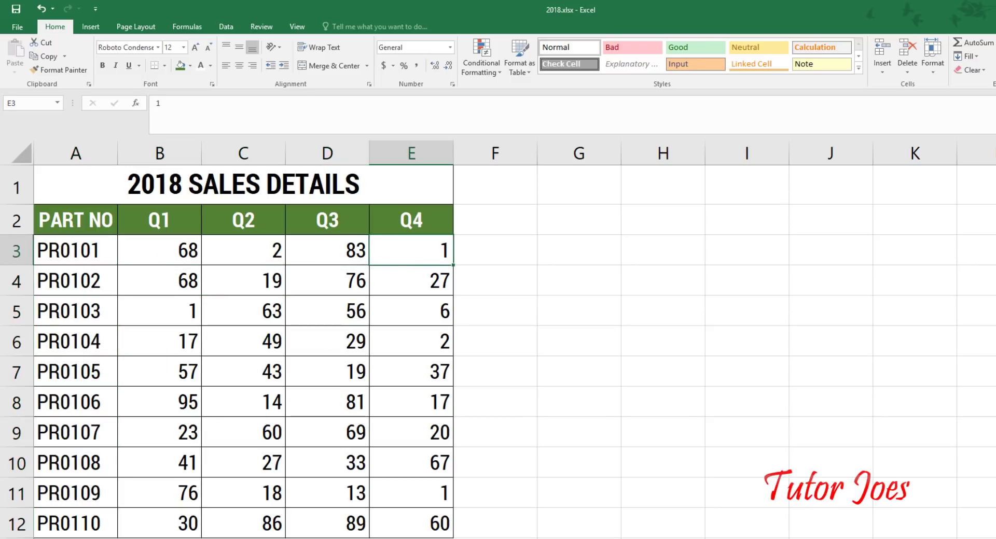
click(223, 537)
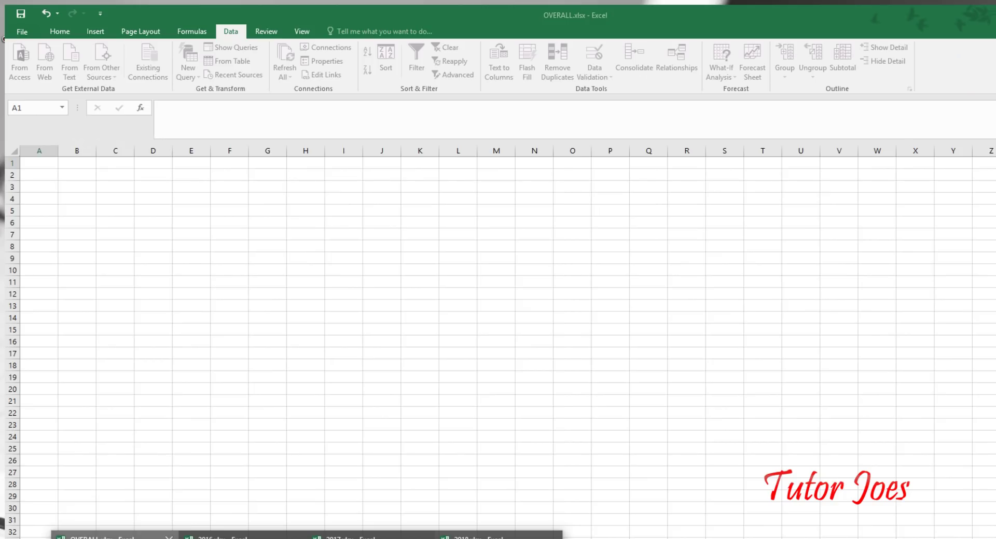
In OVERALL.xlsx, select A2 and start a Data > Consolidate using the Sum function.
click(93, 537)
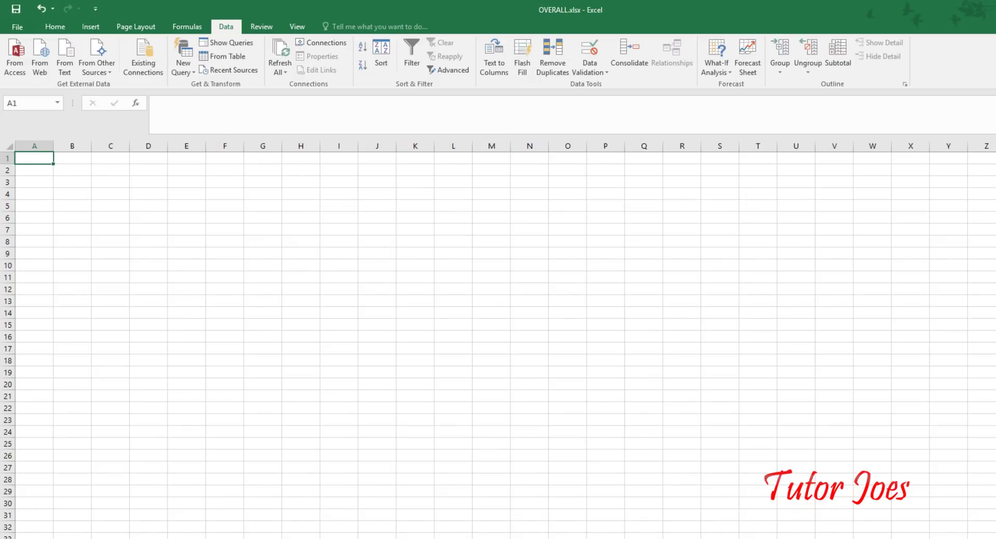
click(101, 240)
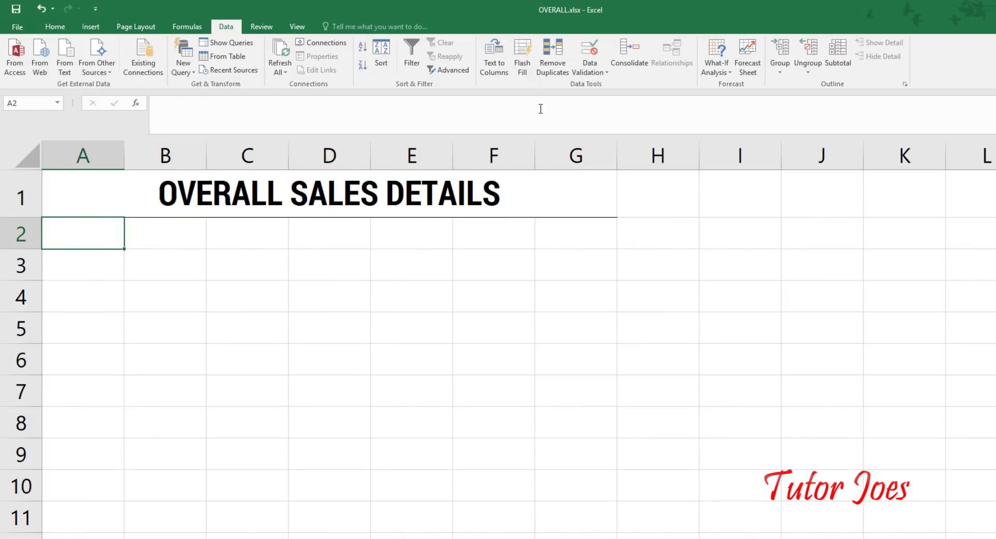
click(628, 52)
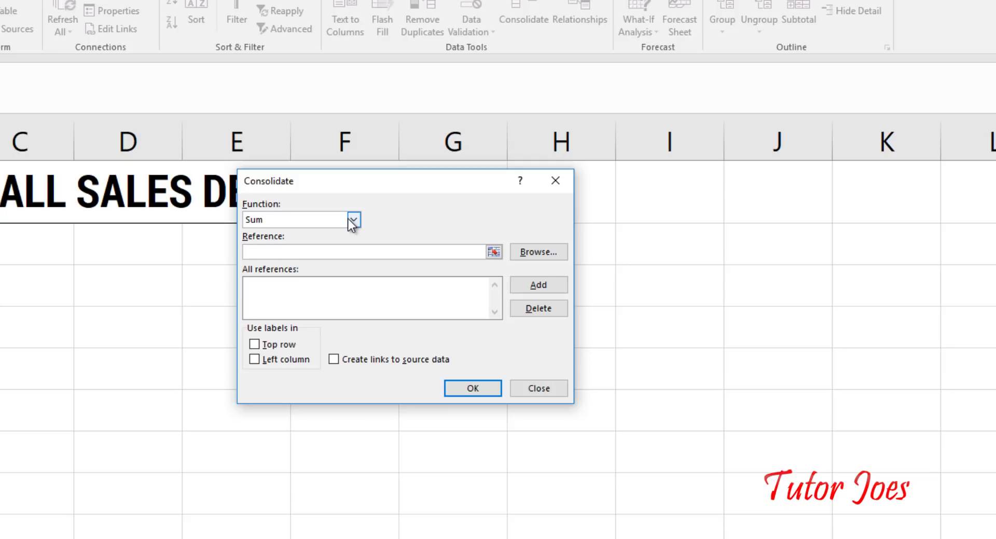
click(353, 220)
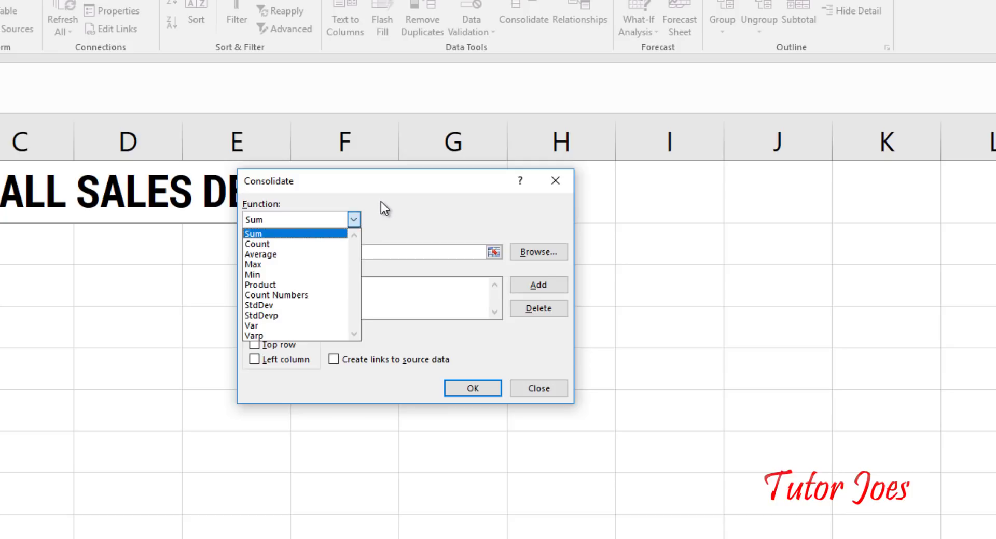
click(345, 234)
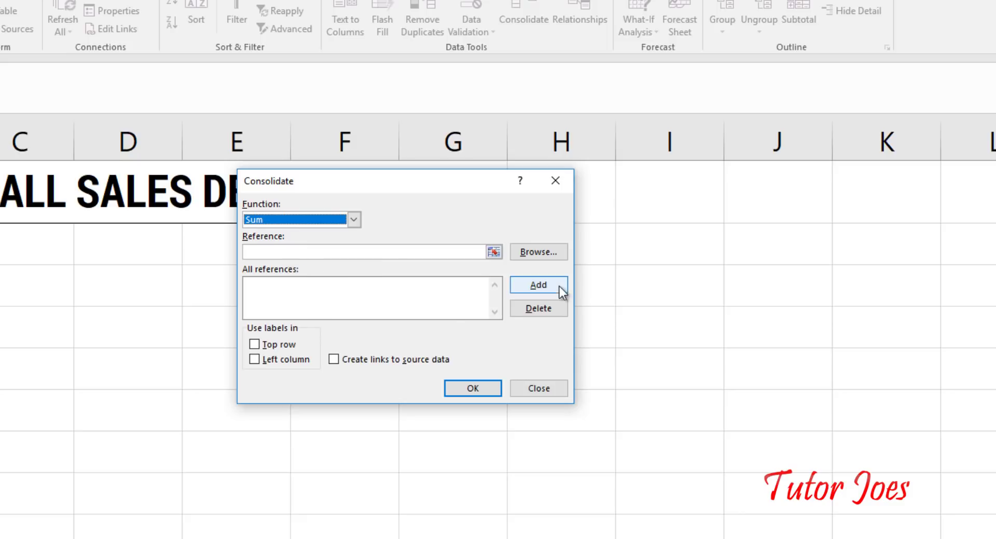
Add the 2016.xlsx range Sheet1!$A$2:$E$7 to the consolidation references.
click(294, 253)
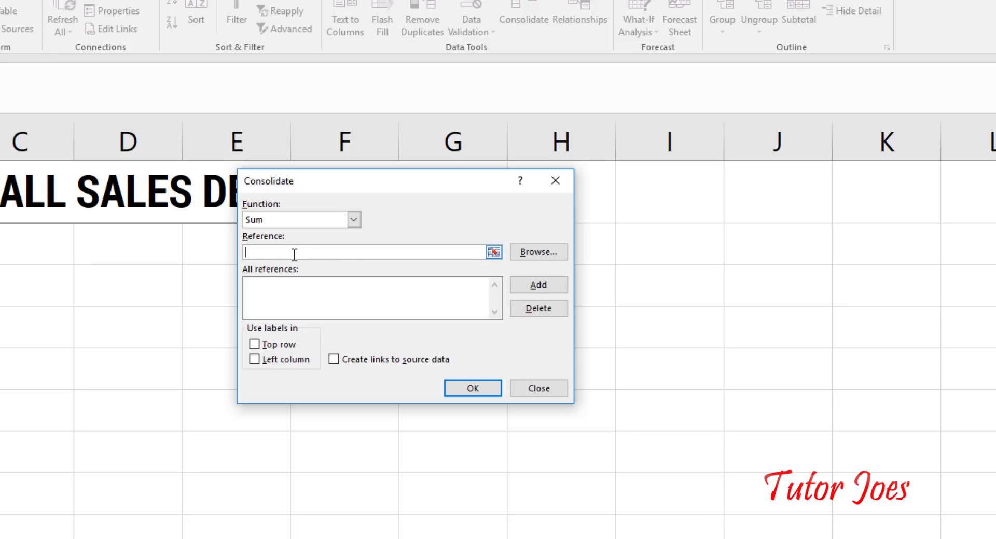
click(495, 253)
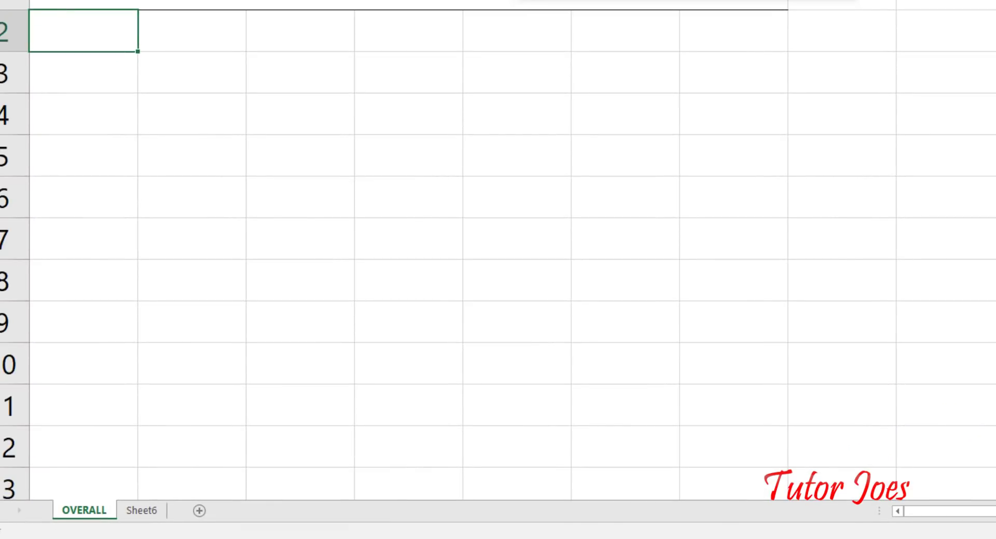
click(284, 499)
click(48, 72)
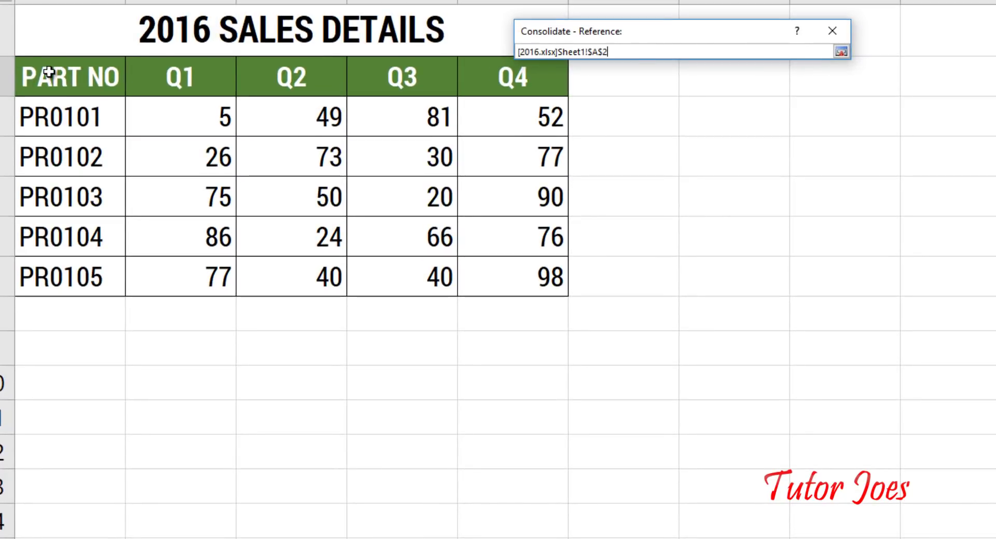
drag(49, 73, 540, 274)
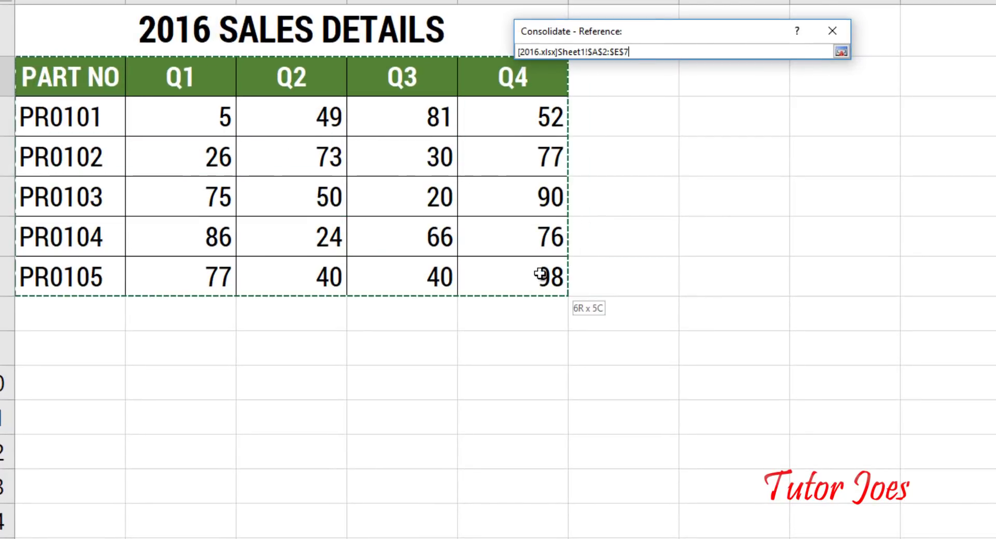
click(840, 51)
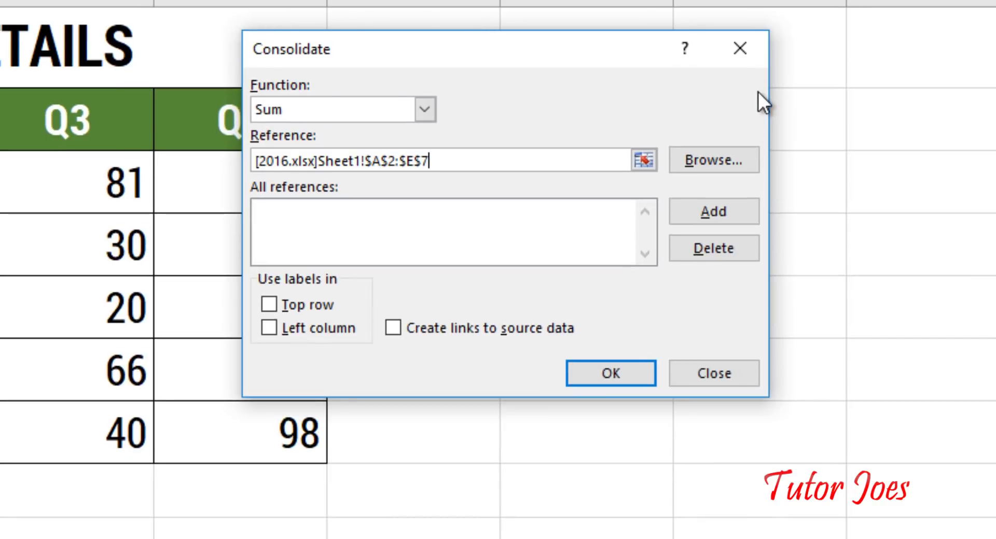
click(713, 212)
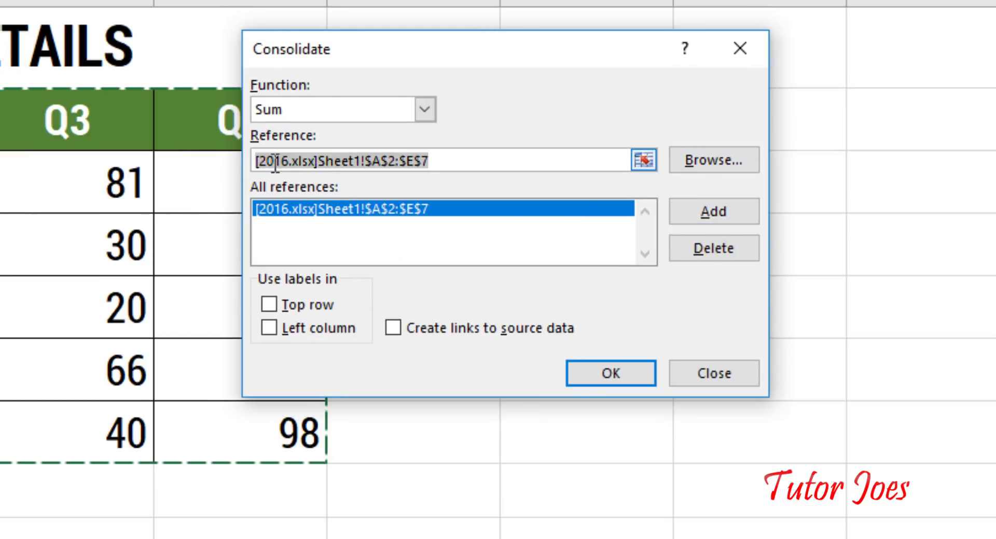
click(334, 210)
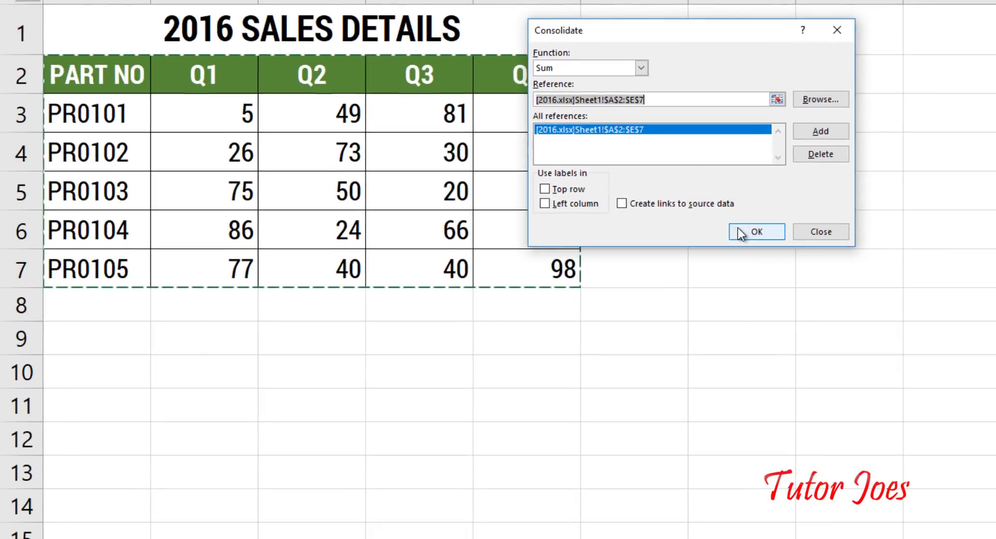
Add the 2017.xlsx range Sheet1!$A$2:$E$7 to the consolidation references.
click(684, 163)
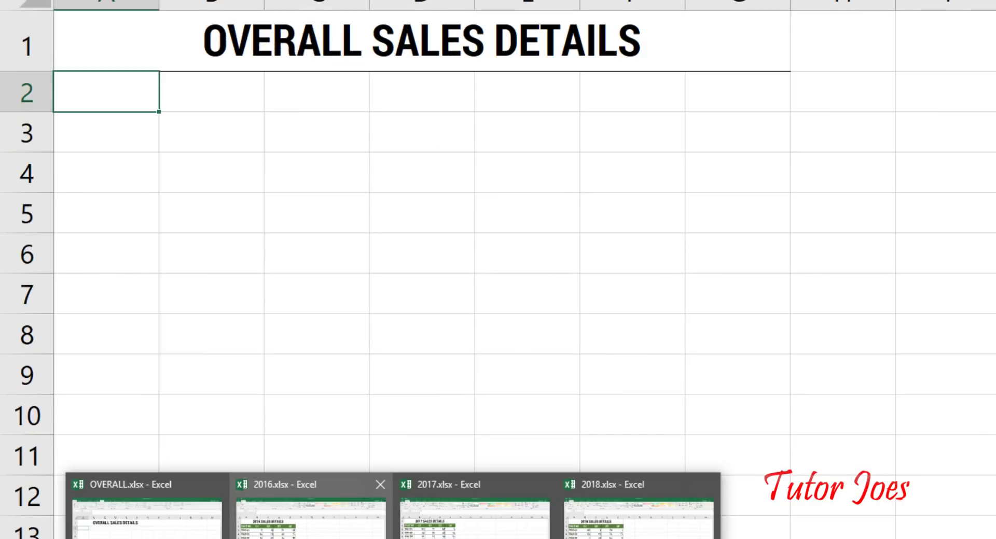
click(456, 506)
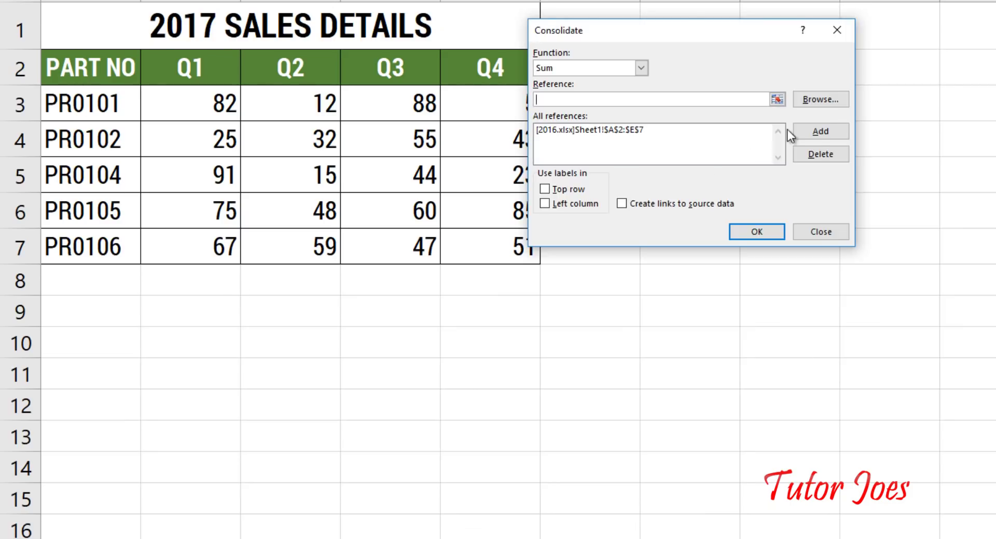
click(776, 99)
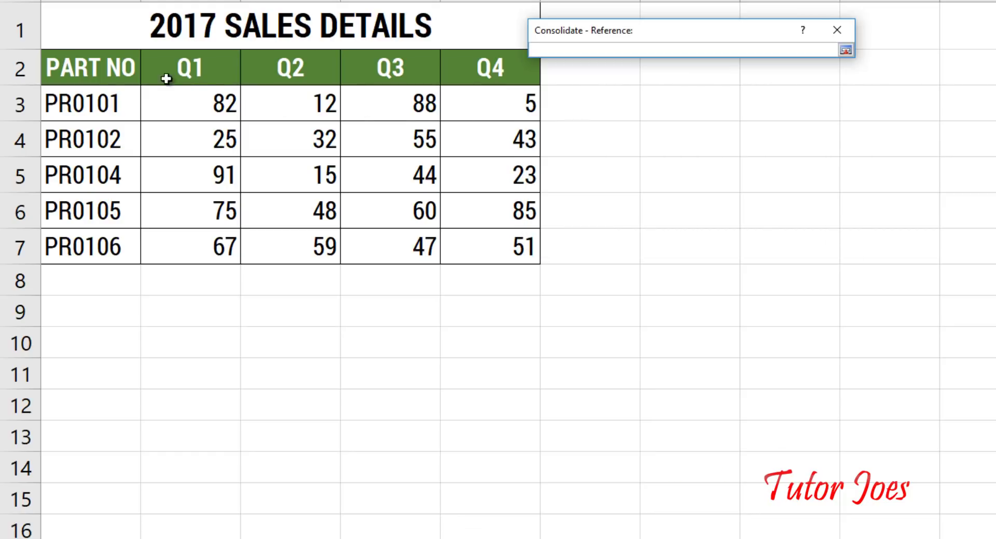
mouse_move(100, 73)
mouse_down()
mouse_move(132, 95)
mouse_move(534, 259)
mouse_up()
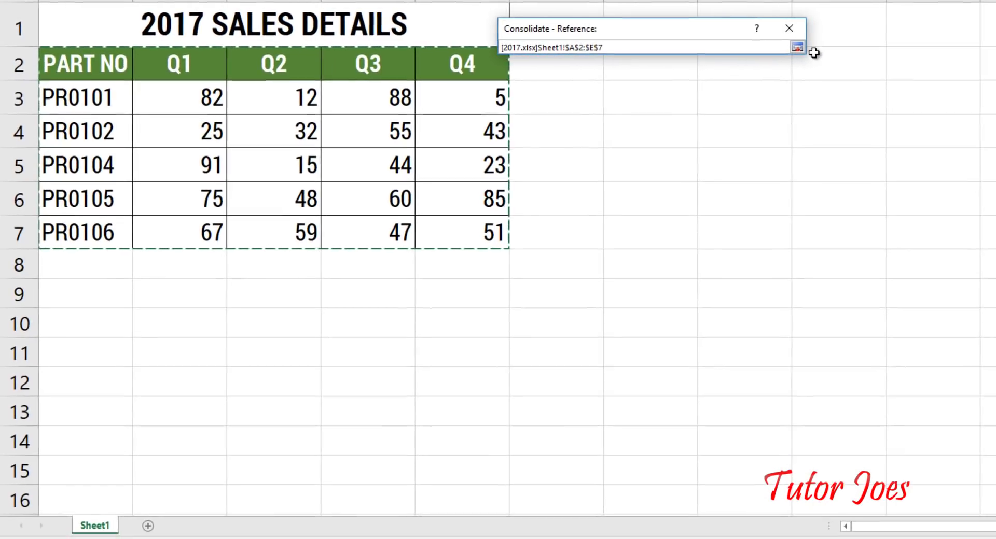
click(797, 48)
click(780, 127)
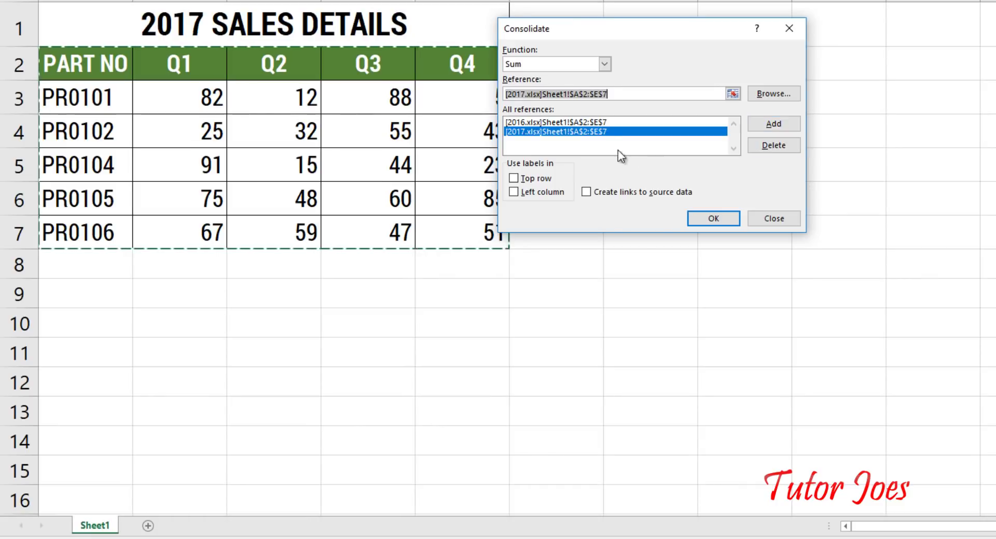
key(BackSpace)
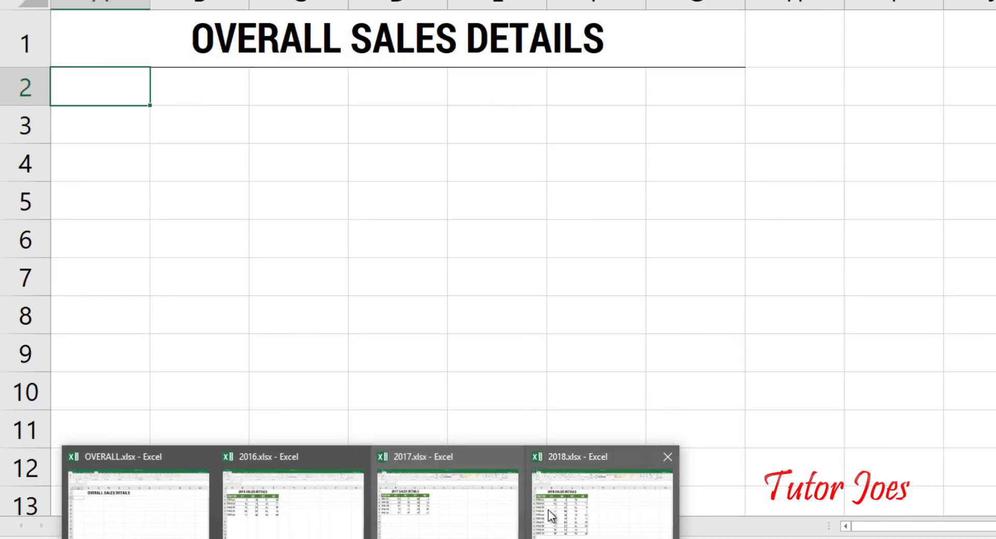
Add the 2018.xlsx range Sheet1!$A$2:$E$12 to the consolidation references.
click(549, 495)
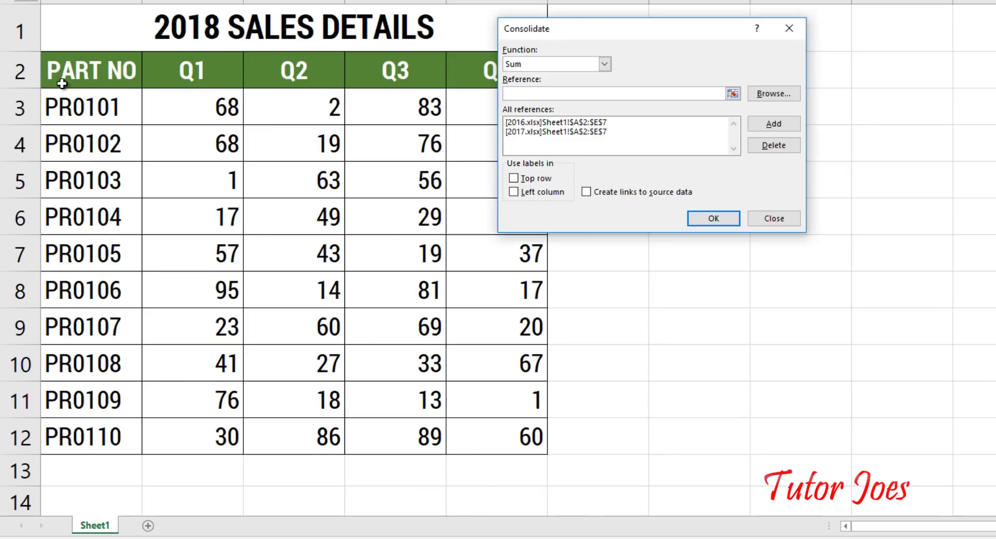
click(732, 93)
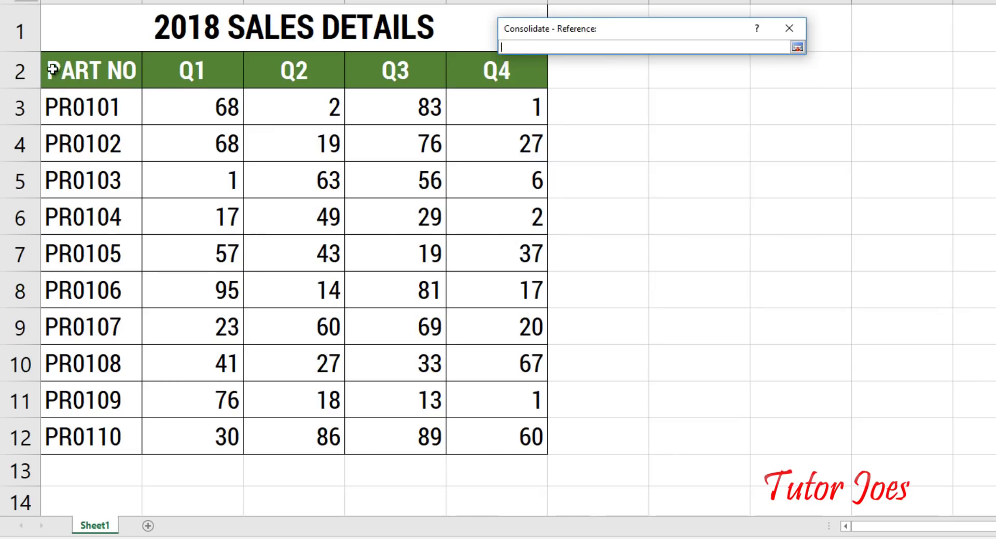
mouse_move(46, 70)
mouse_down()
mouse_move(491, 392)
mouse_move(468, 444)
mouse_up()
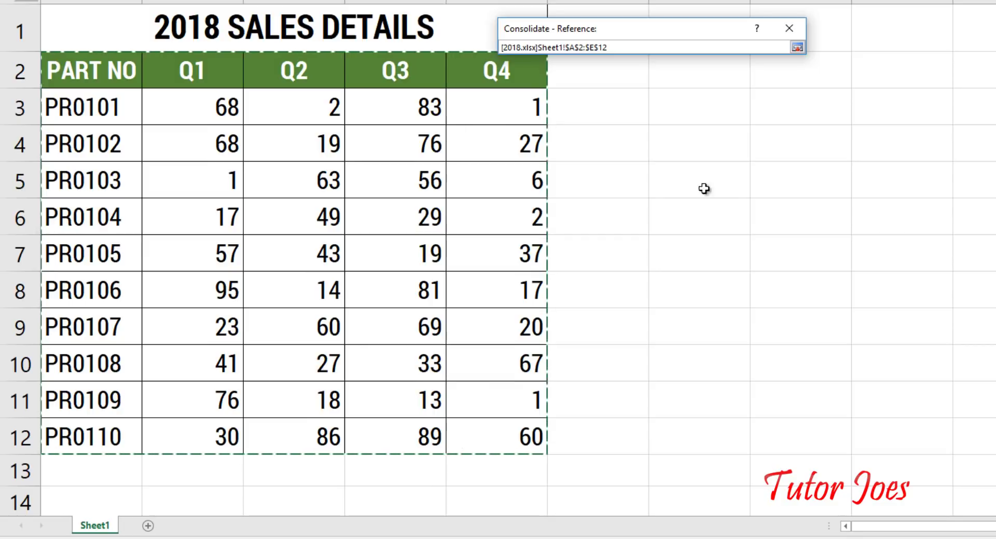
click(797, 48)
click(764, 127)
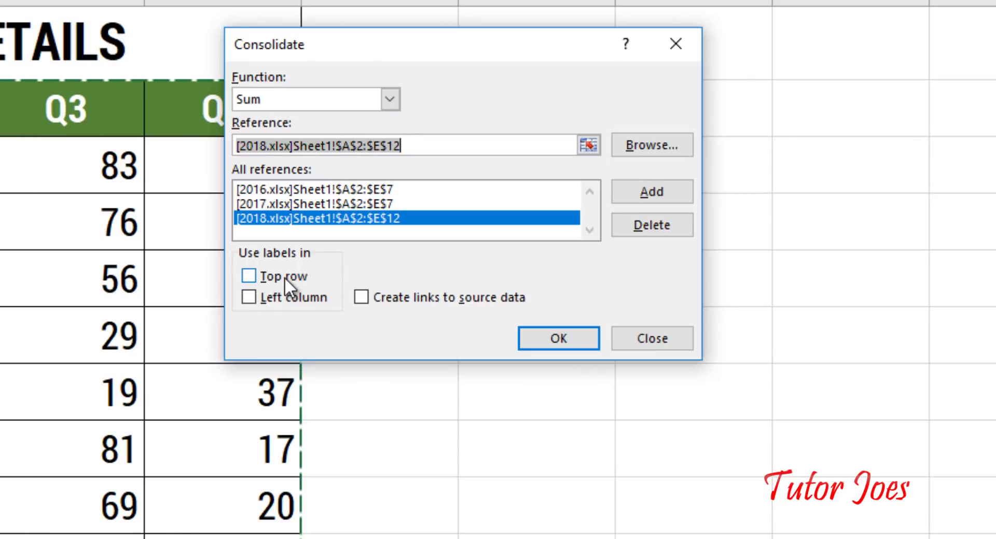
Use top row and left column labels, create links to source data, and run the consolidation.
click(285, 276)
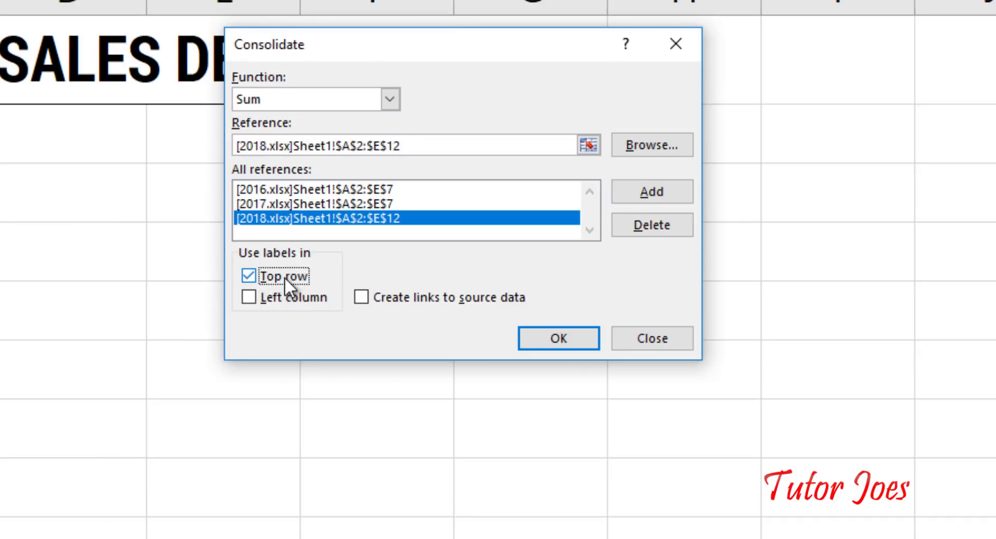
click(296, 300)
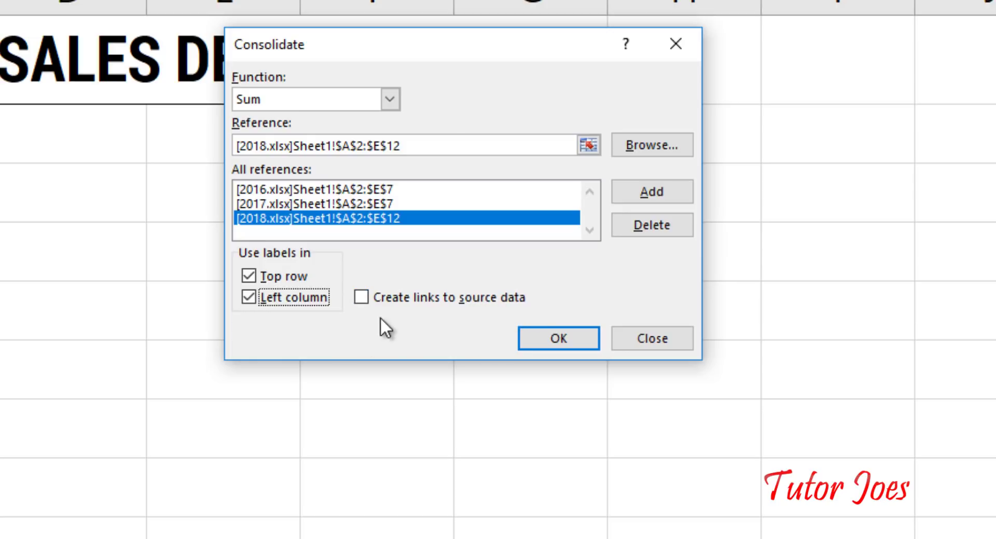
click(363, 300)
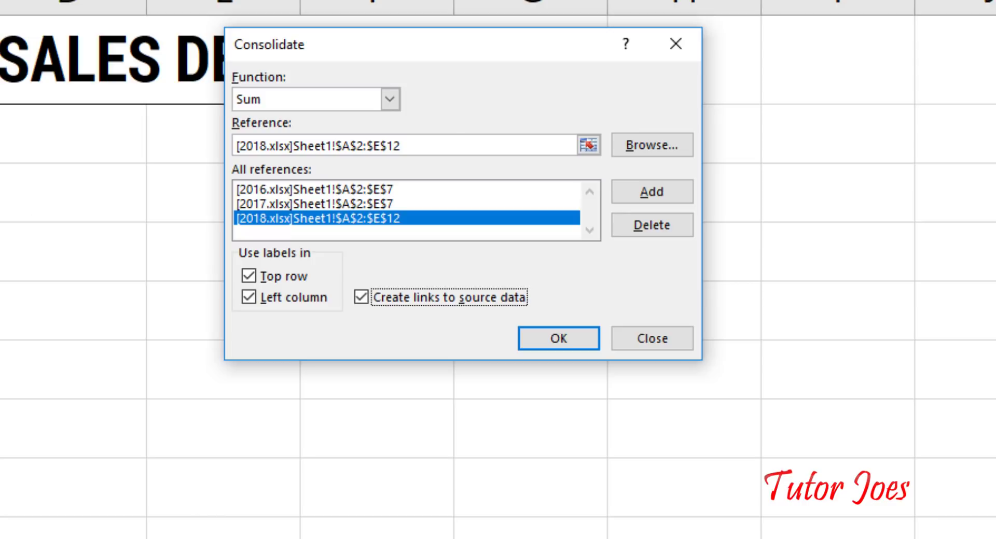
click(570, 338)
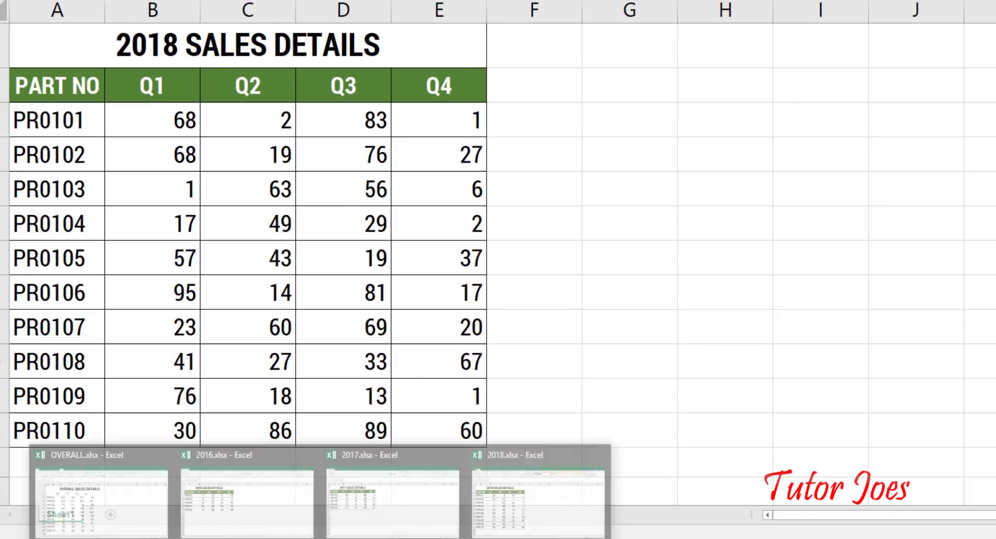
Switch to OVERALL.xlsx and review the consolidated Q1, Q2 and Q3 columns.
click(127, 511)
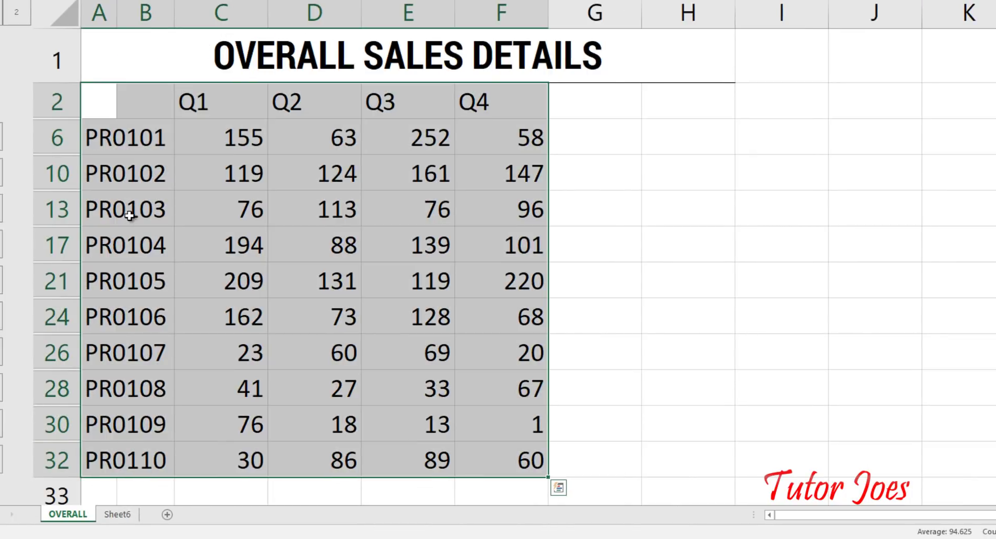
click(143, 208)
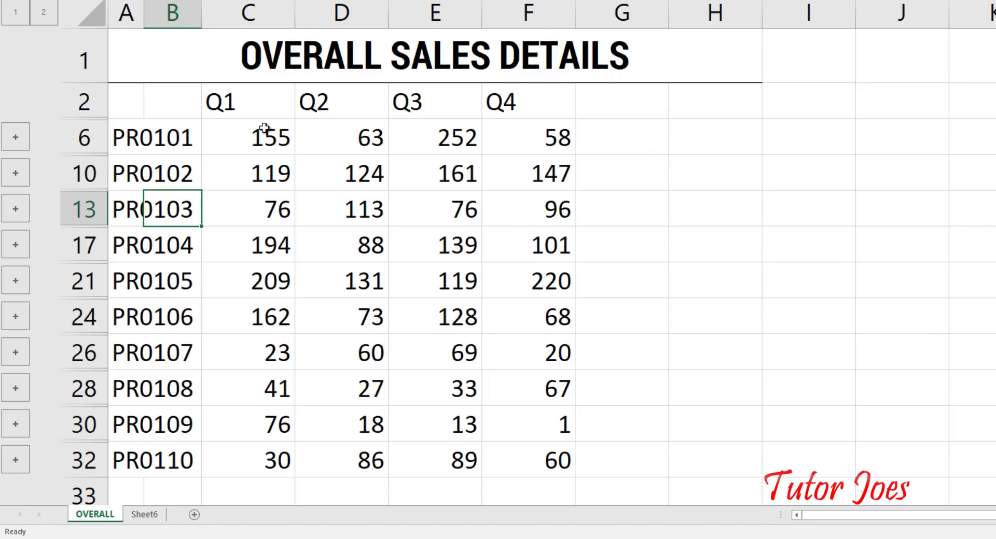
click(243, 110)
click(363, 96)
click(446, 94)
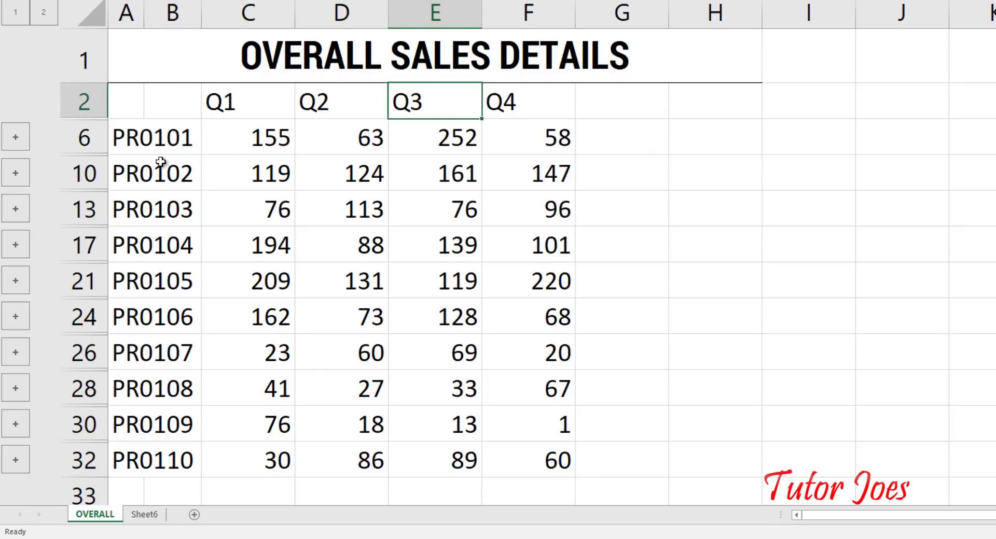
Expand PR0101's group to check its 2016, 2017 and 2018 detail rows, then collapse it.
click(16, 137)
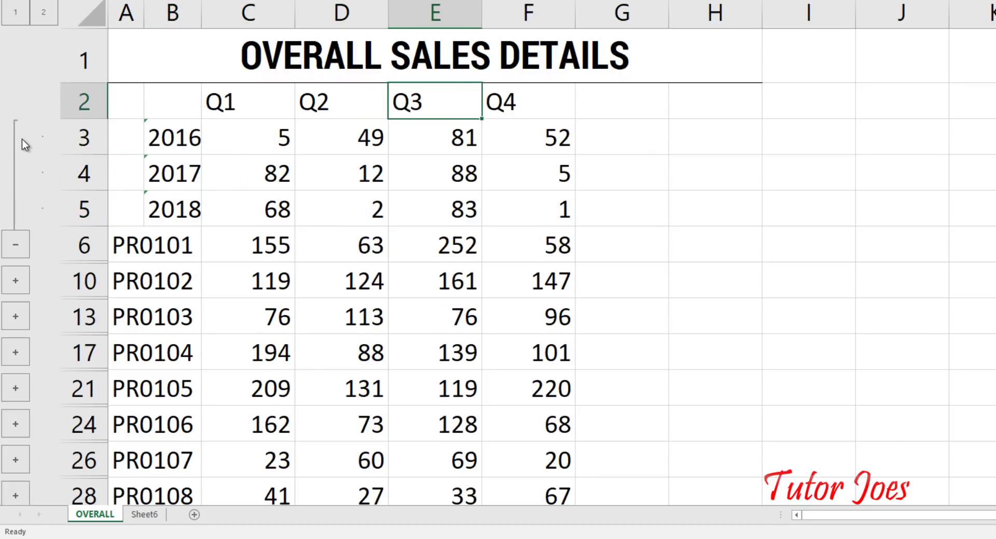
click(189, 139)
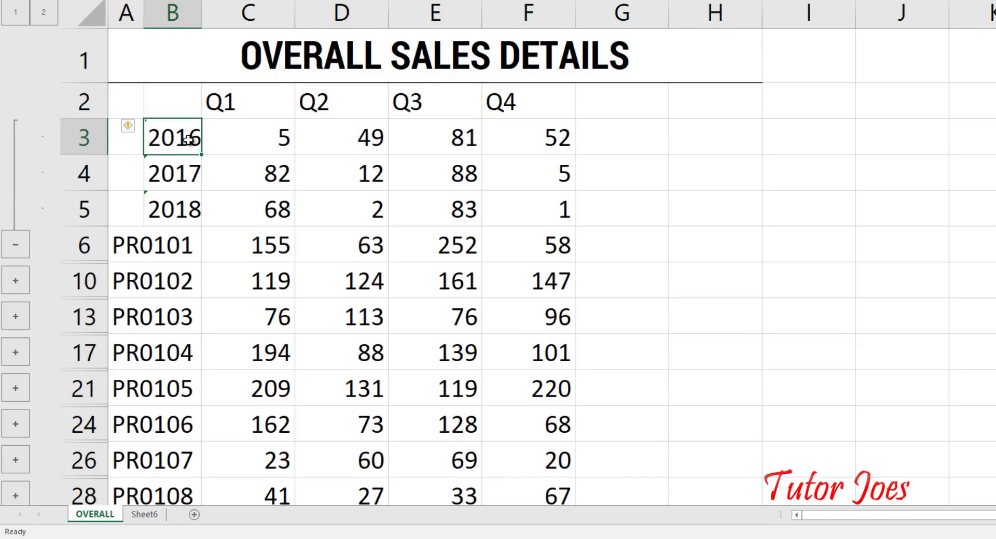
click(184, 170)
click(180, 213)
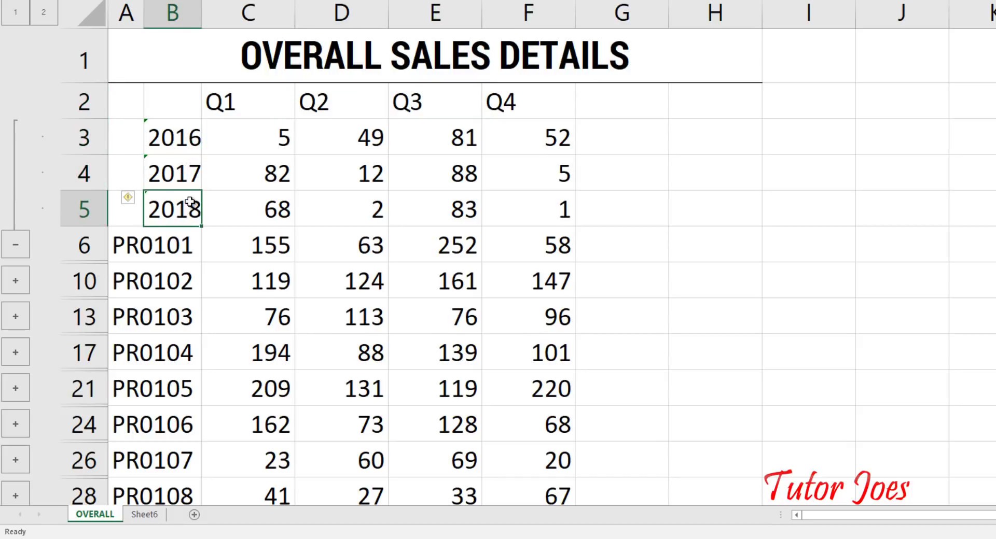
click(17, 248)
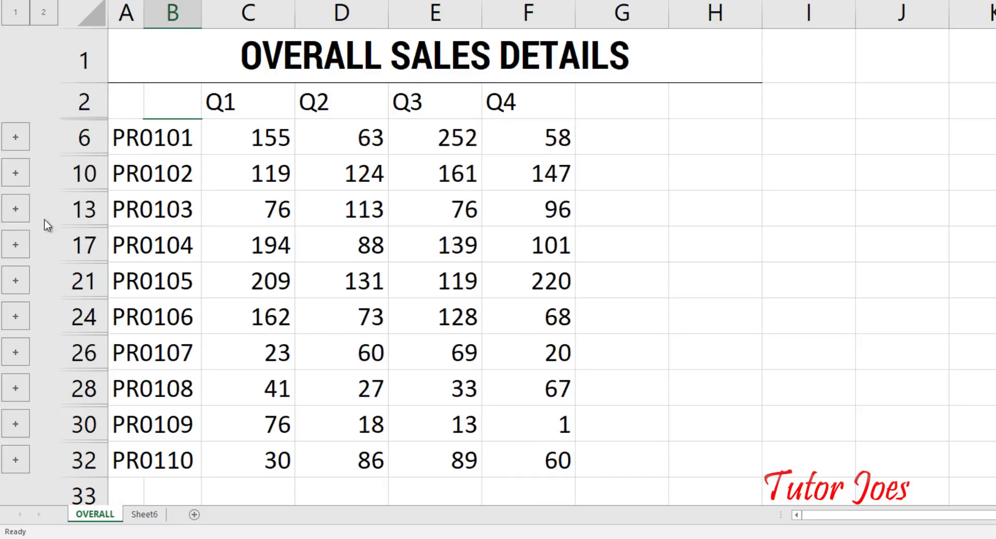
mouse_move(165, 145)
mouse_down()
mouse_move(333, 123)
mouse_move(466, 136)
mouse_up()
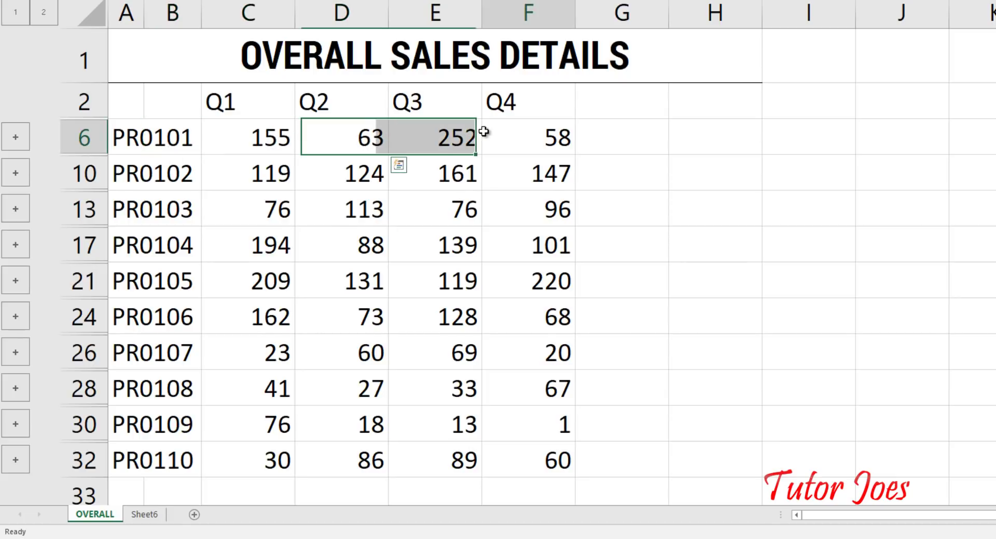
click(513, 138)
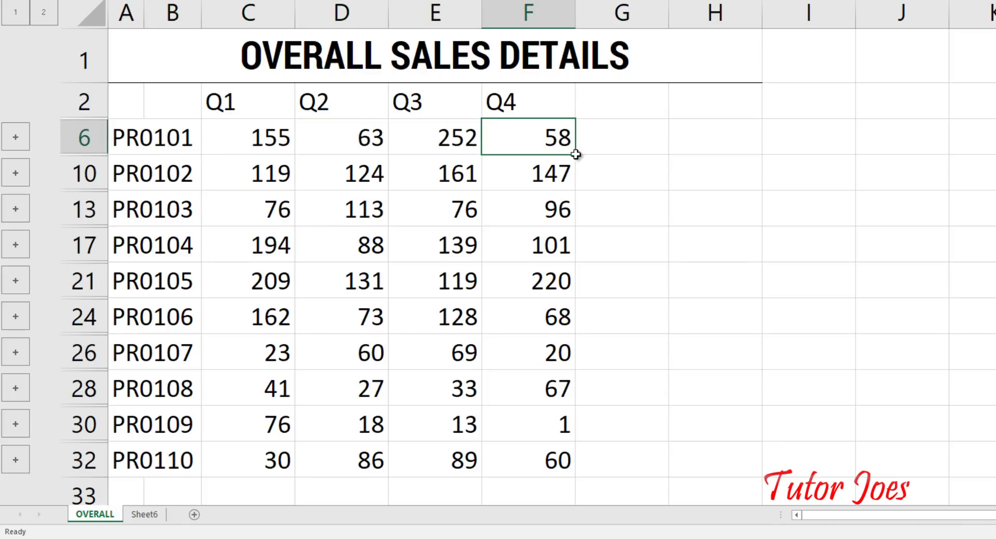
click(685, 145)
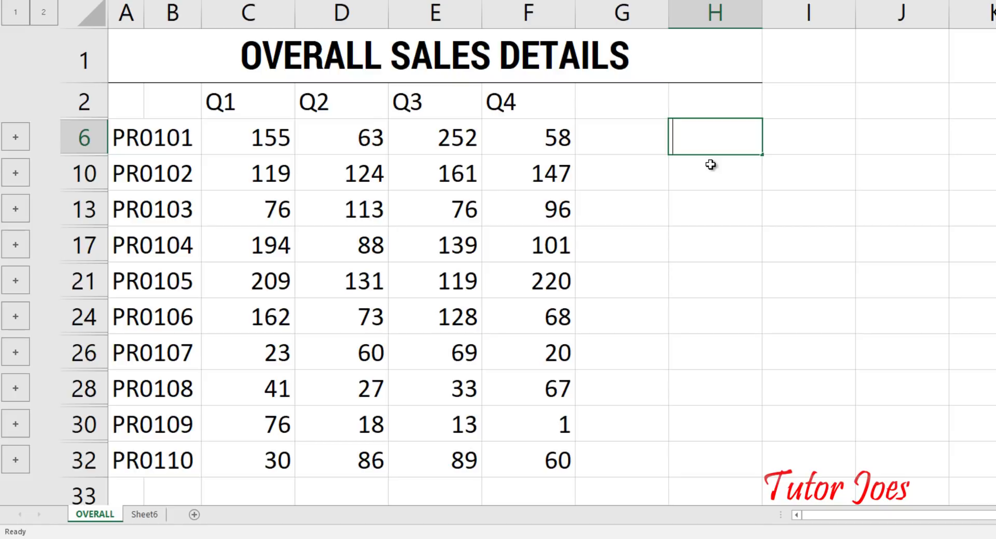
Enter =SUM(C6:F6) in H6 to total PR0101's quarters (528), then expand its year rows.
text(=SUM()
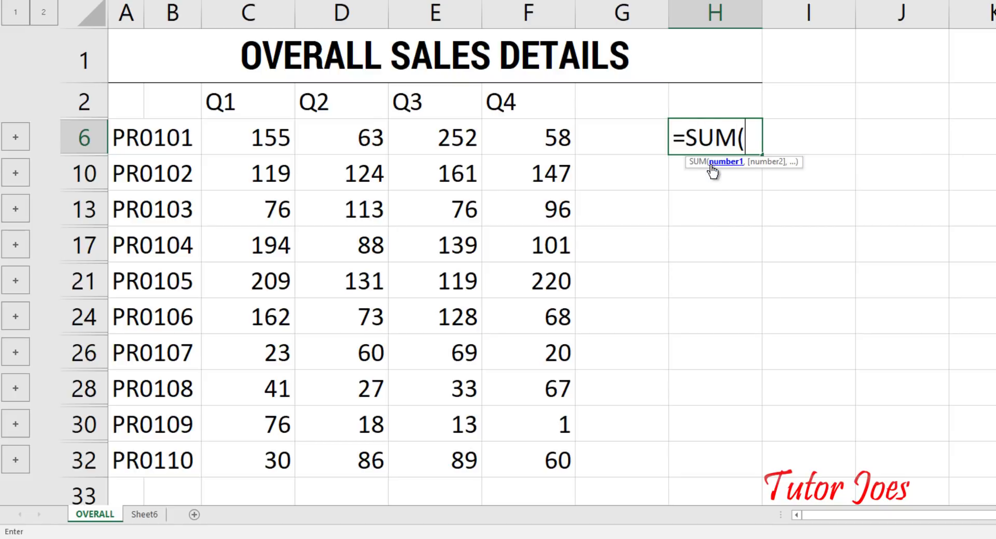
mouse_move(223, 148)
mouse_down()
mouse_move(489, 169)
mouse_move(550, 141)
mouse_up()
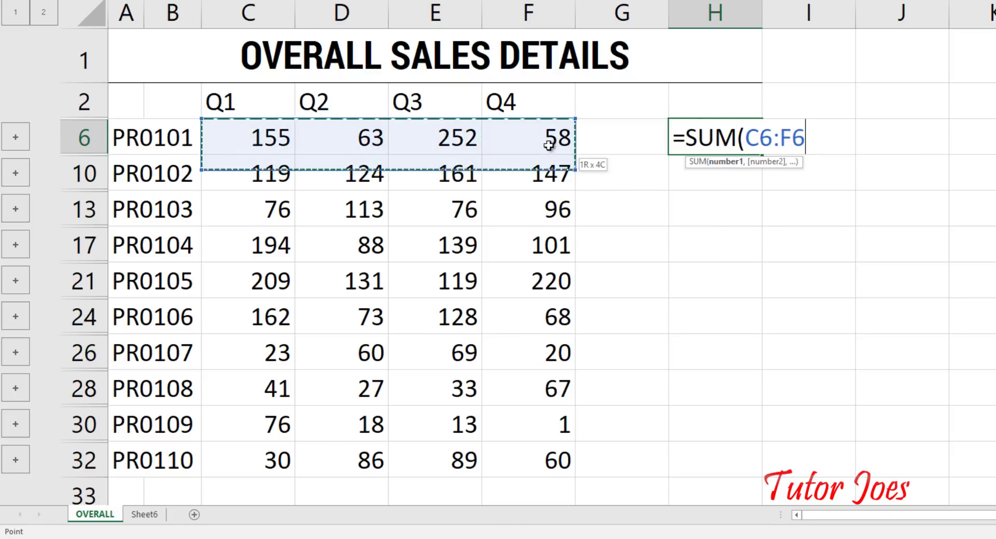
text())
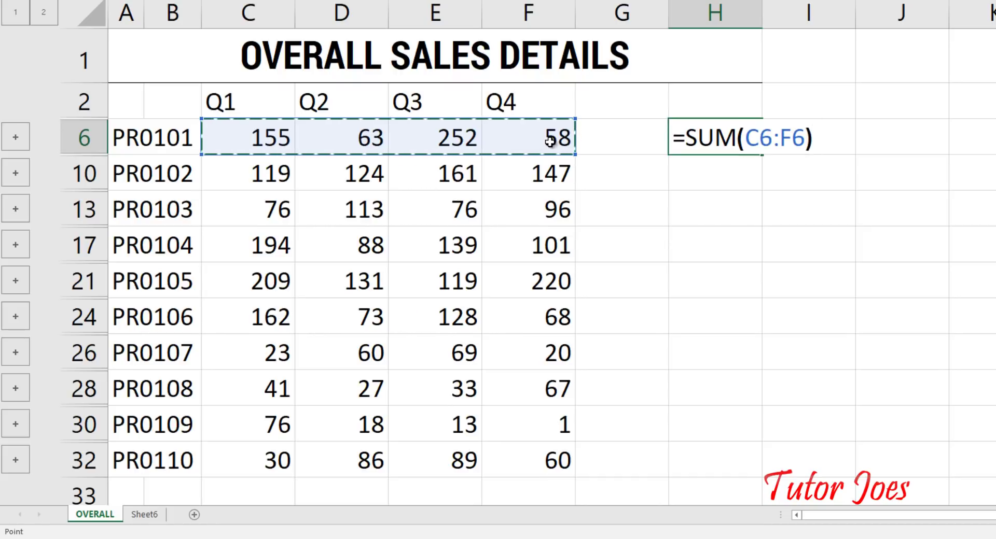
key(Return)
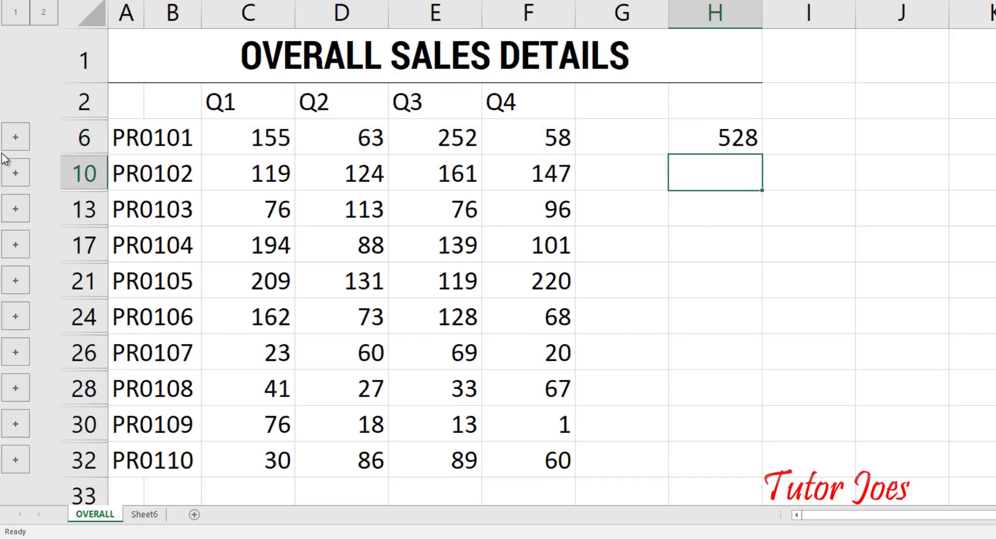
click(14, 138)
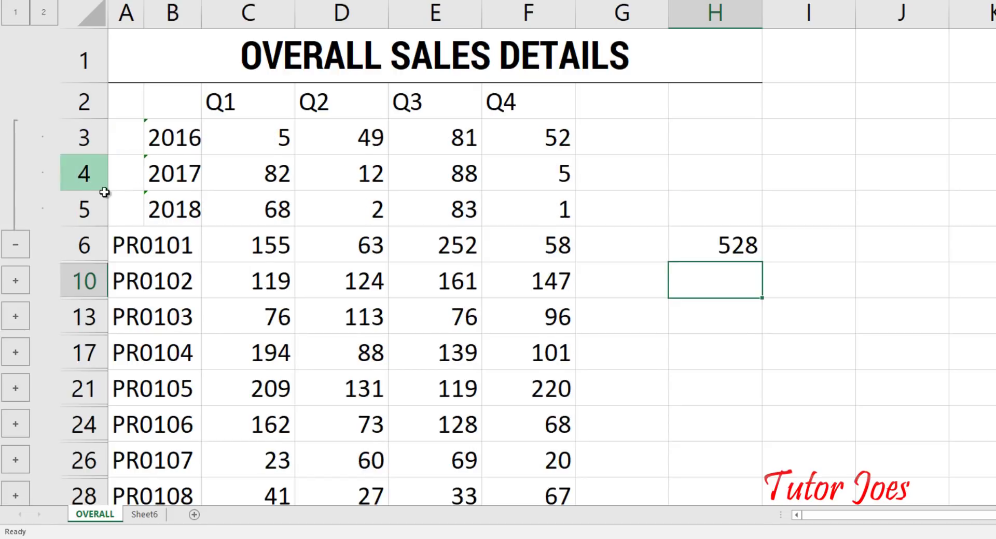
Expand the year detail rows for PR0102 and PR0108 and inspect PR0108's 2018 entry.
click(15, 280)
scroll(212, 201, down, 2)
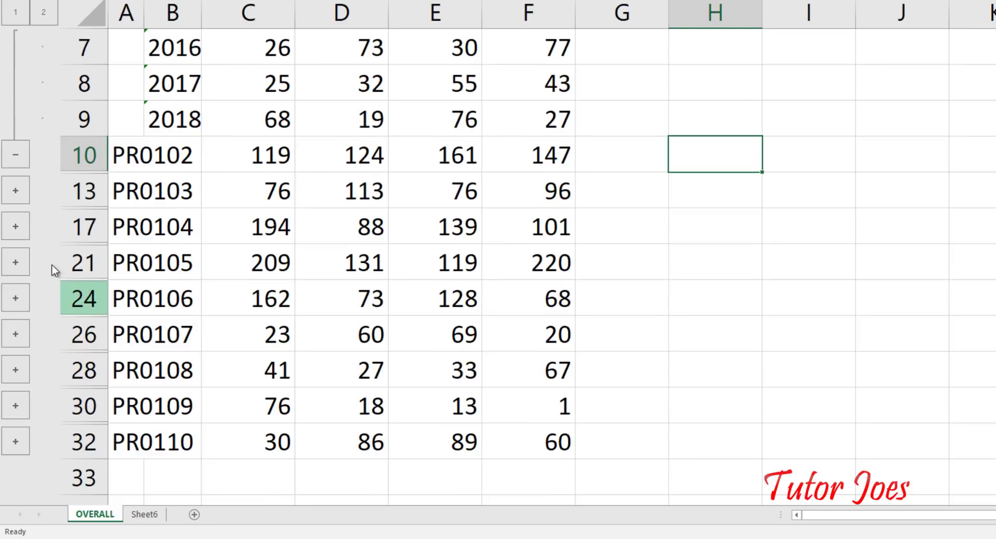
click(15, 370)
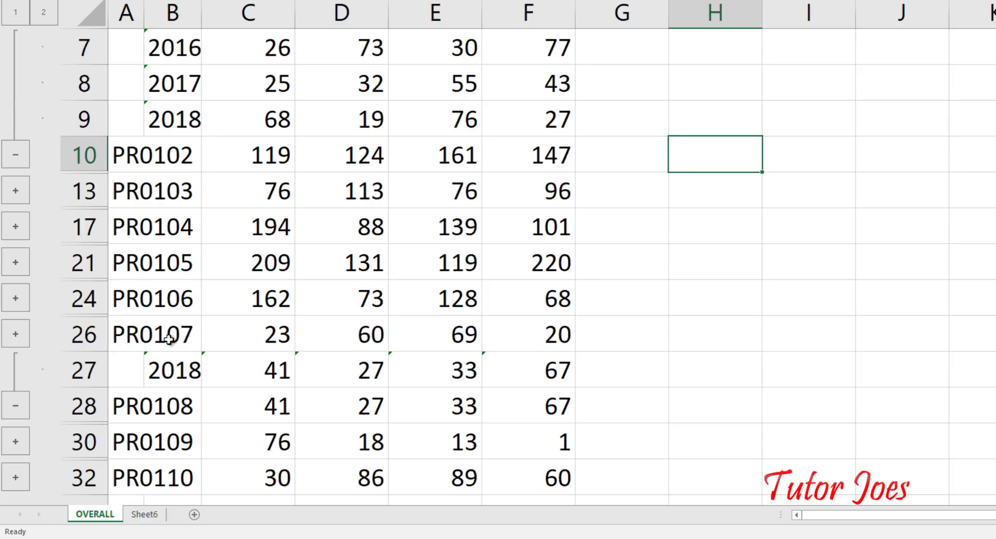
click(175, 375)
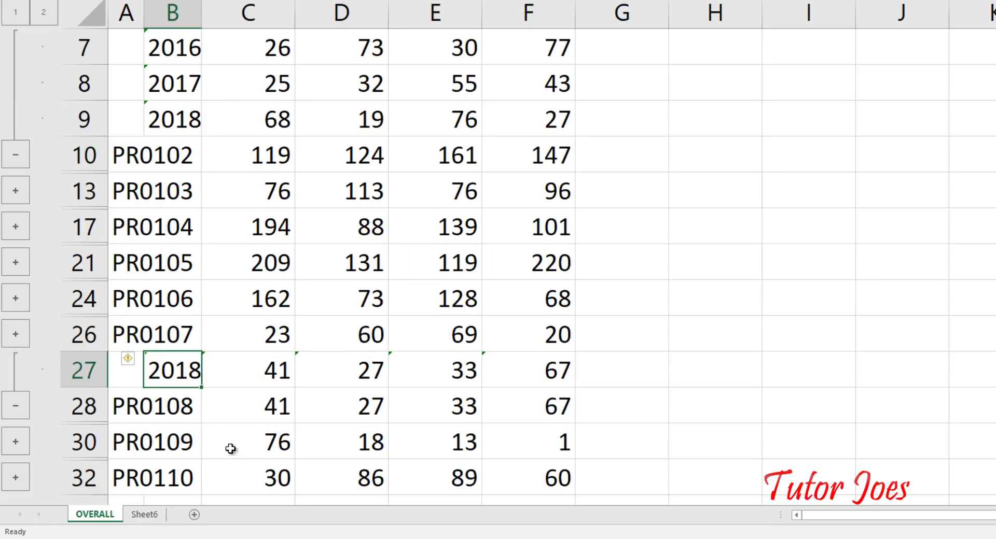
Compare against the 2016 and 2017 source workbooks, checking PR0106 in 2017, then return to OVERALL.
mouse_move(338, 517)
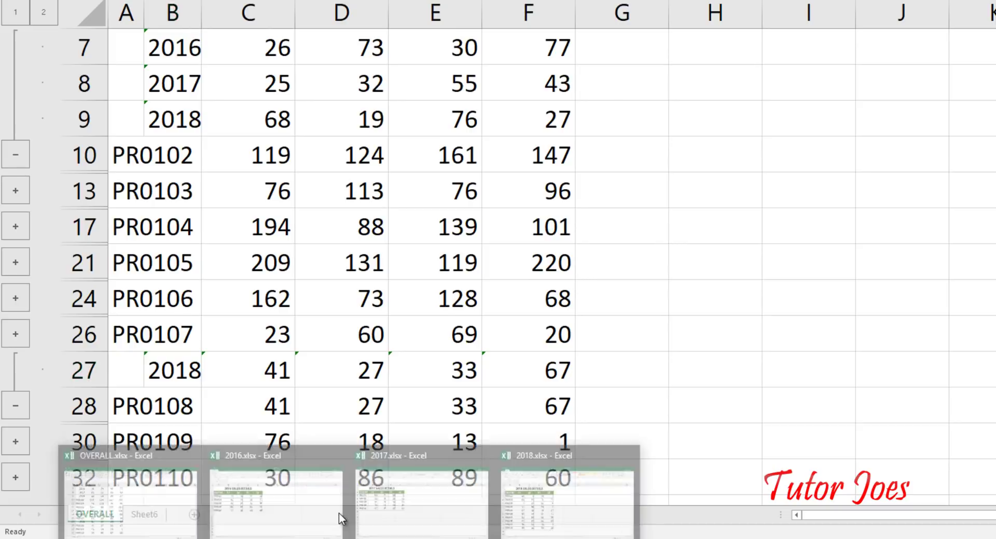
click(302, 506)
mouse_move(364, 534)
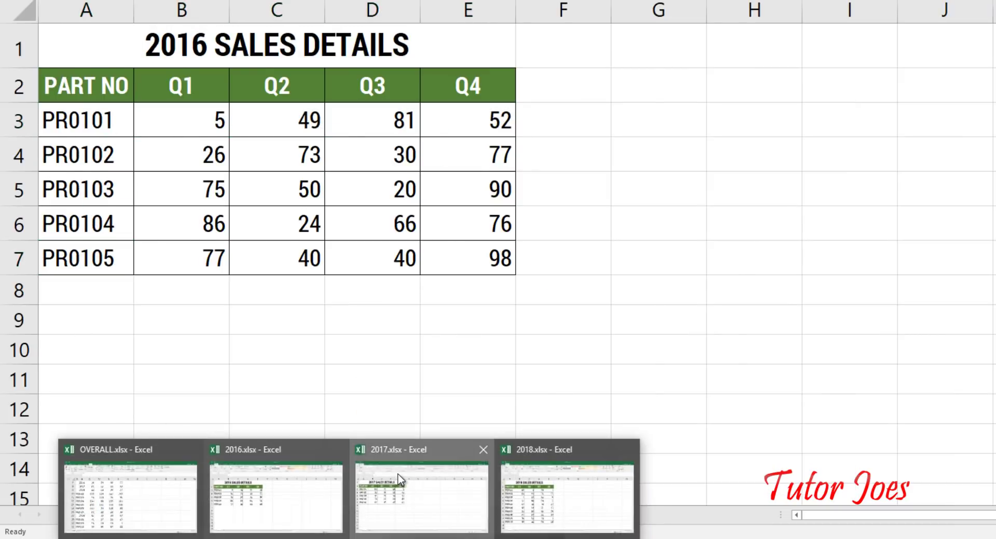
click(366, 461)
click(101, 259)
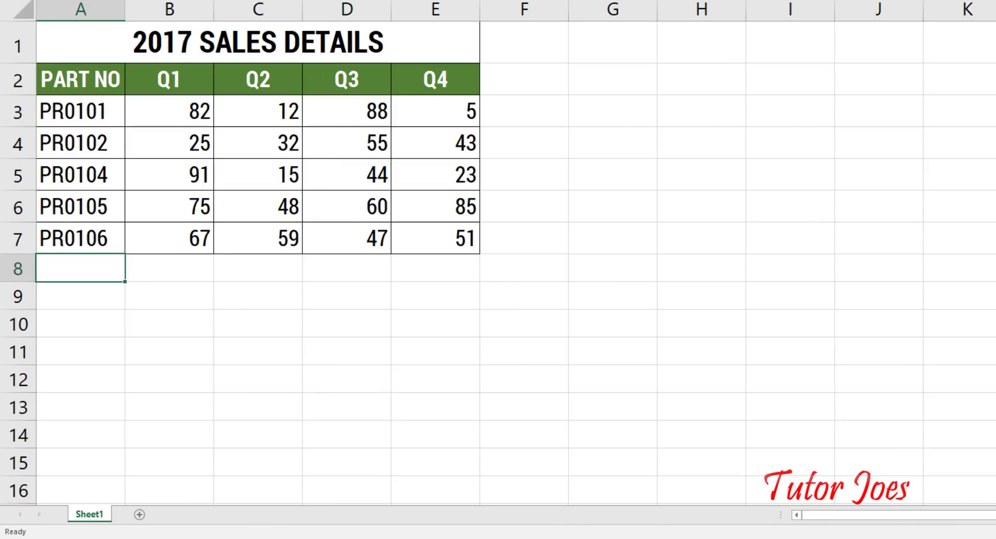
click(89, 234)
mouse_move(364, 534)
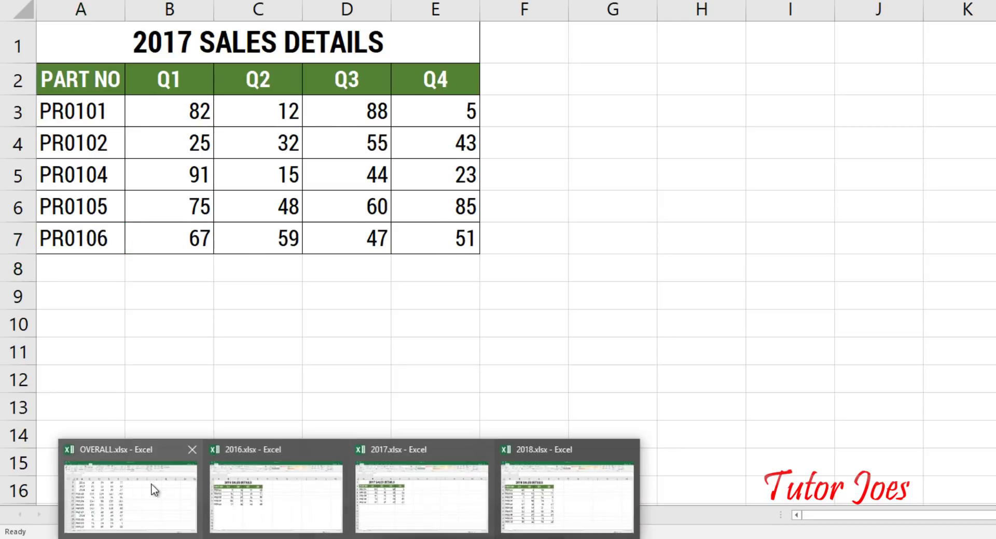
click(148, 490)
Expand PR0106's detail rows and inspect its 2017 and 2018 entries and PR0101's 2016 row.
click(22, 300)
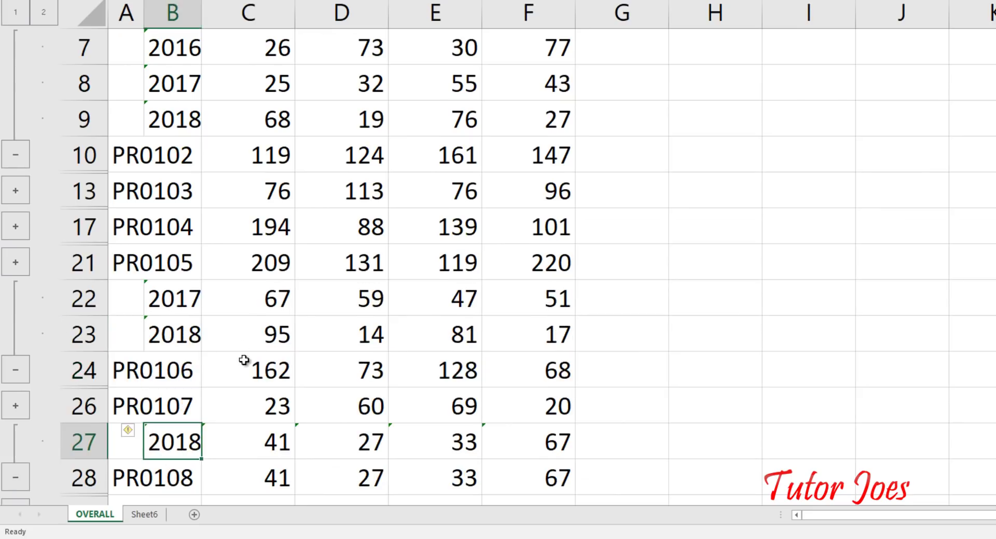
click(173, 297)
click(174, 342)
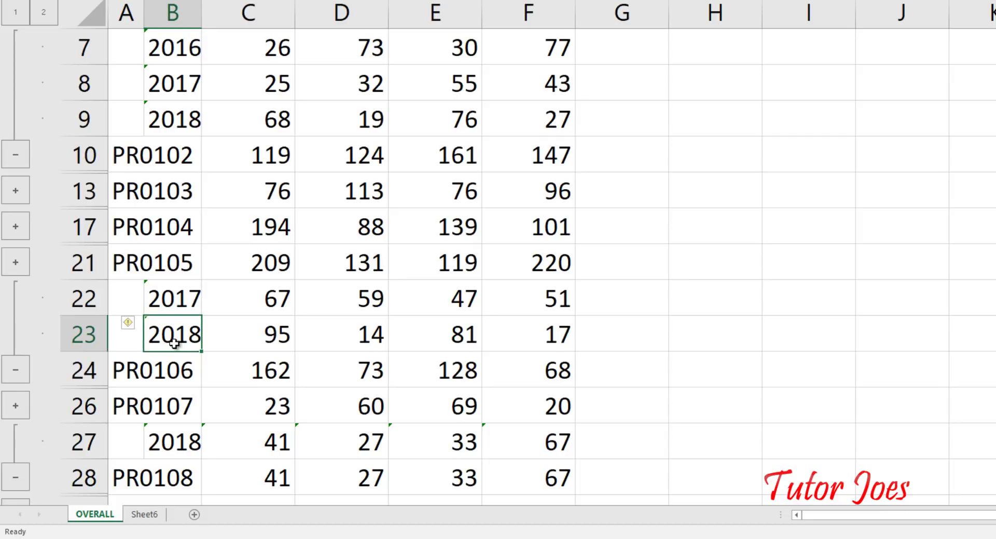
click(191, 434)
scroll(200, 229, up, 2)
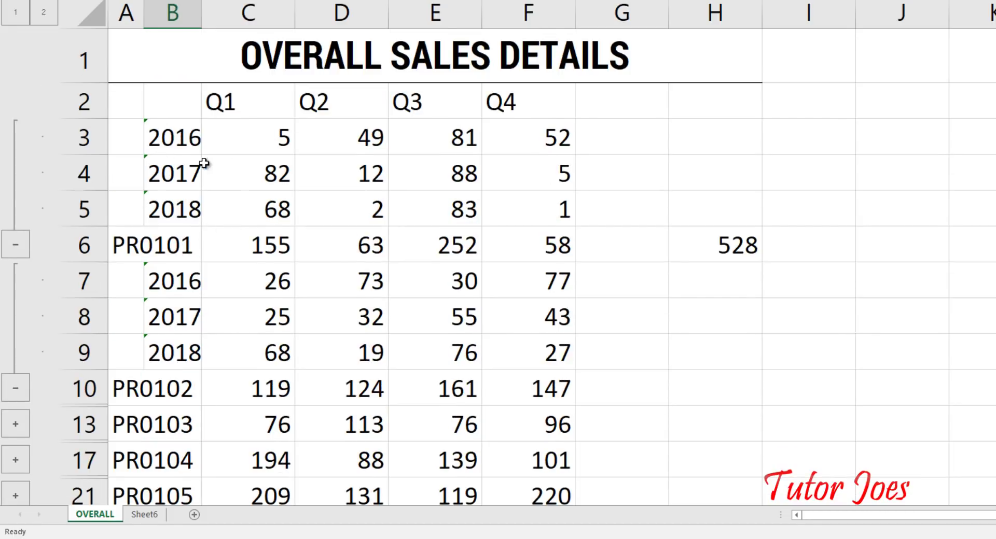
click(182, 137)
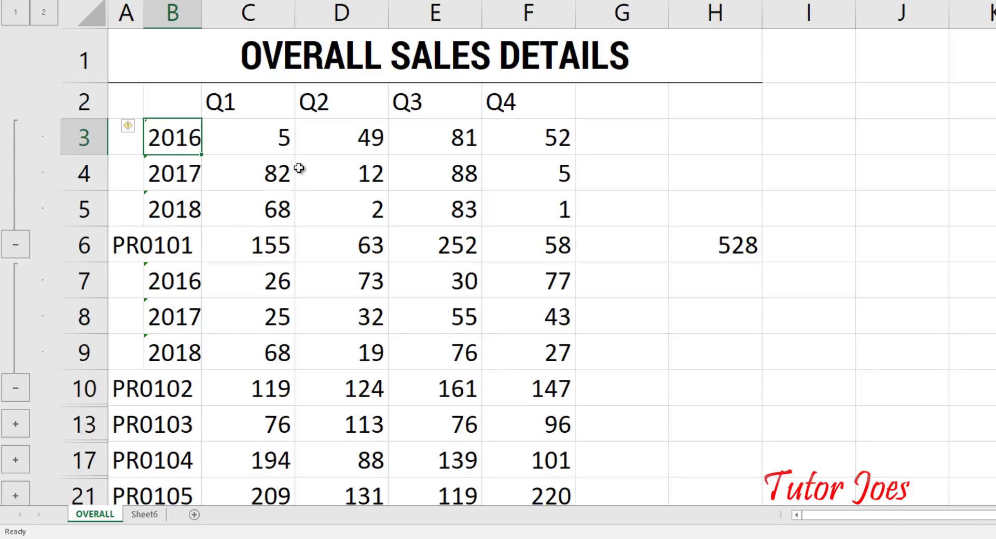
Change PR0101's 2016 Q1 figure in 2016.xlsx to 25.
mouse_move(381, 513)
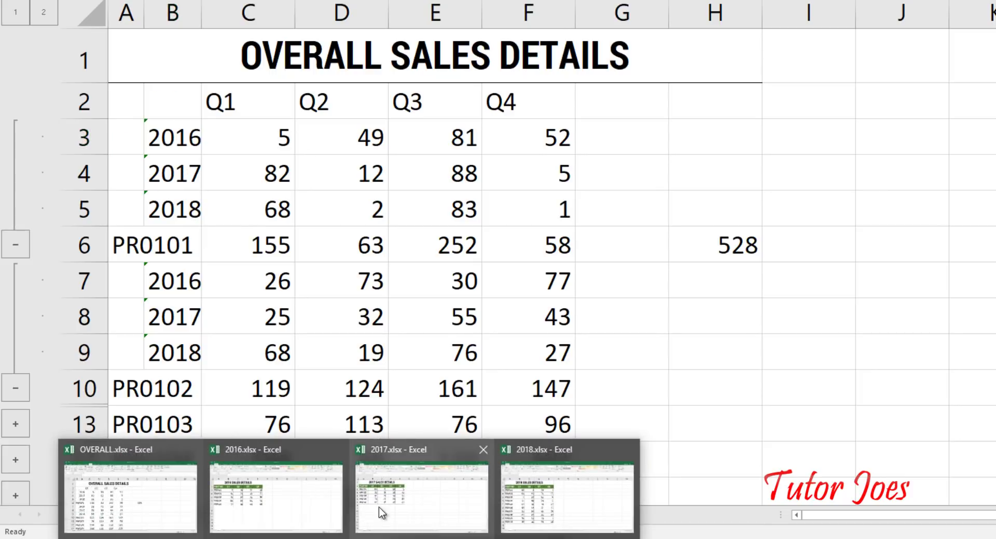
click(305, 489)
click(189, 140)
click(187, 134)
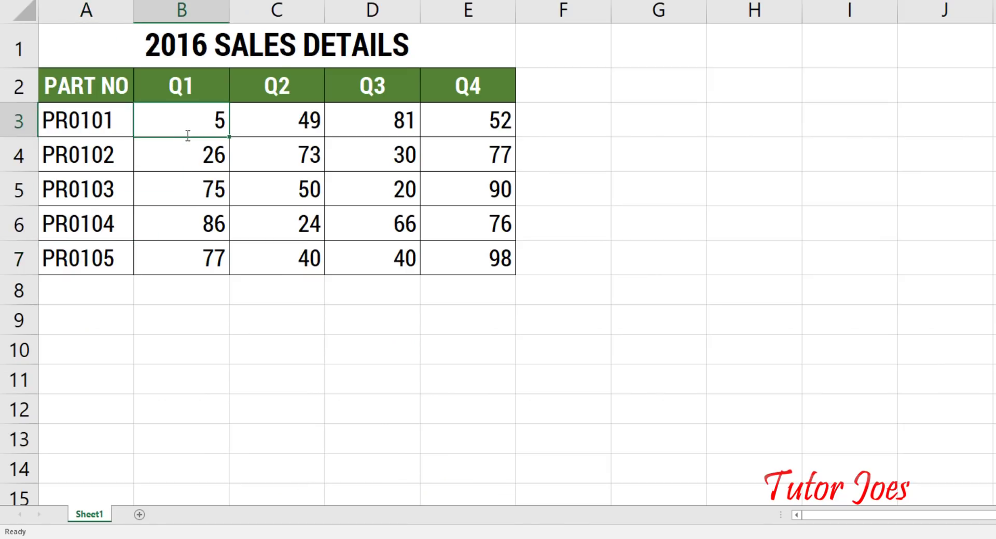
text(25)
key(Return)
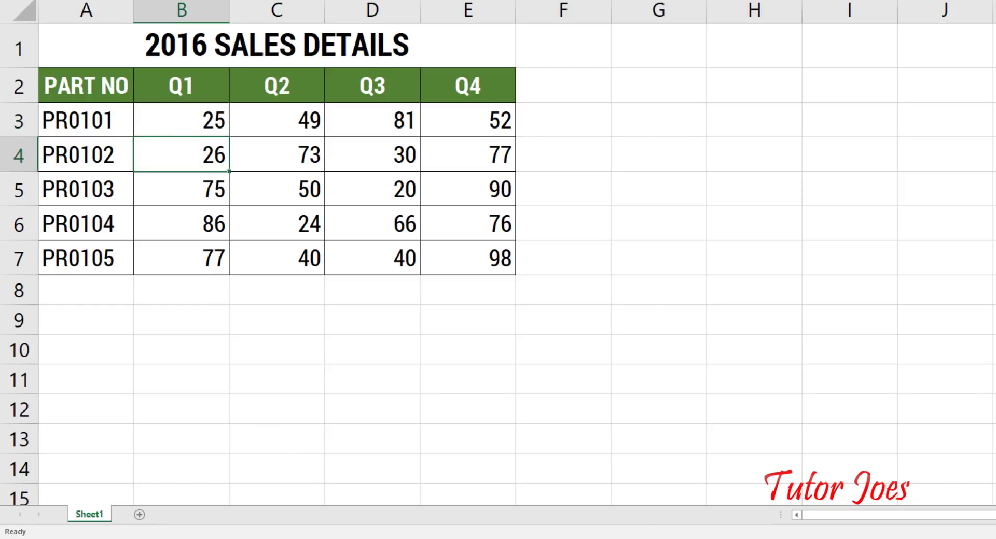
In OVERALL, confirm the linked Q1 update, then collapse the PR0101, PR0102 and PR0105 groups.
click(184, 488)
click(281, 137)
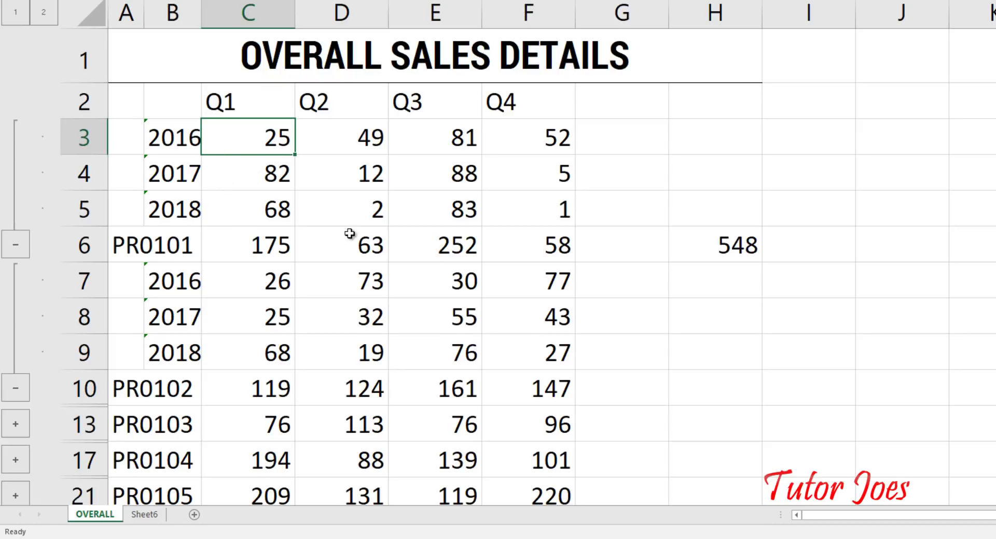
click(18, 251)
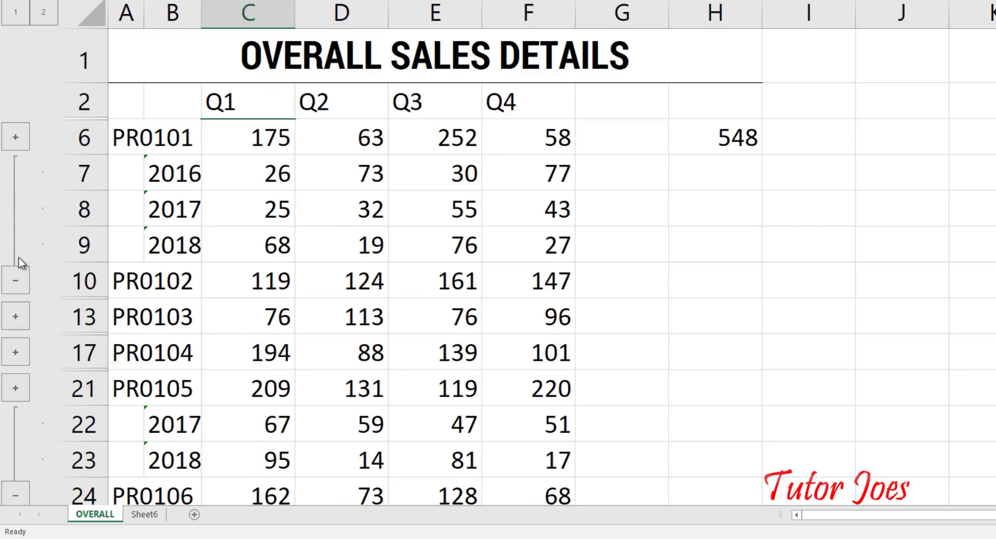
click(24, 272)
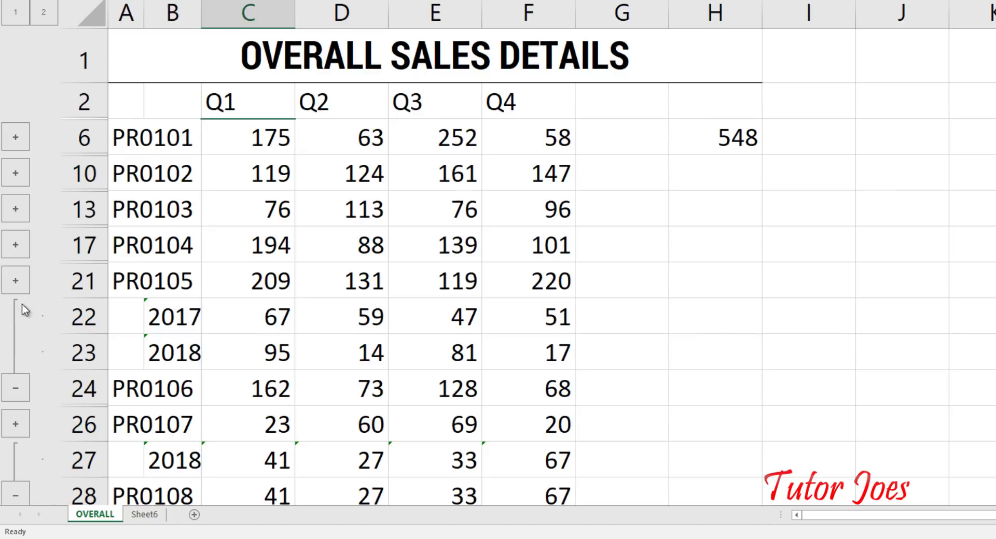
click(16, 280)
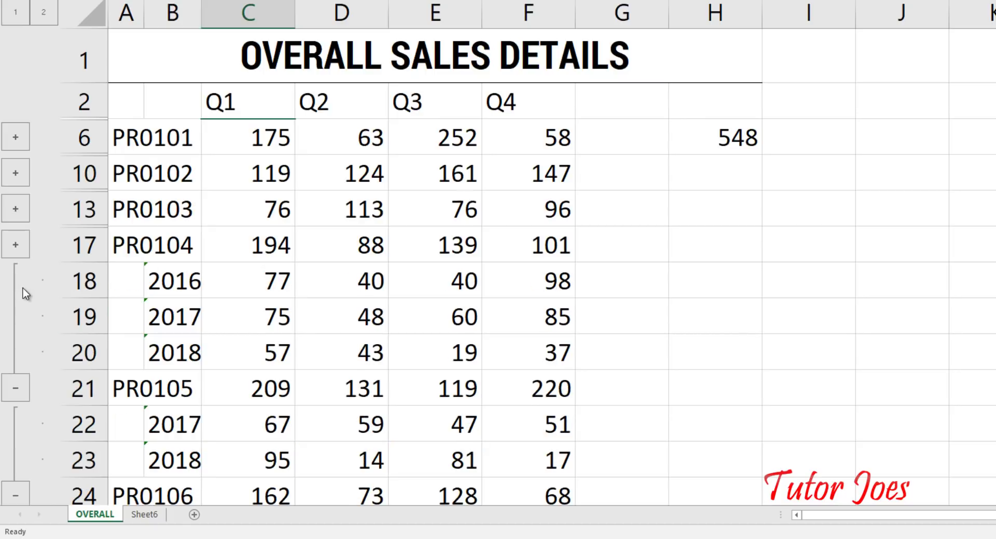
click(24, 383)
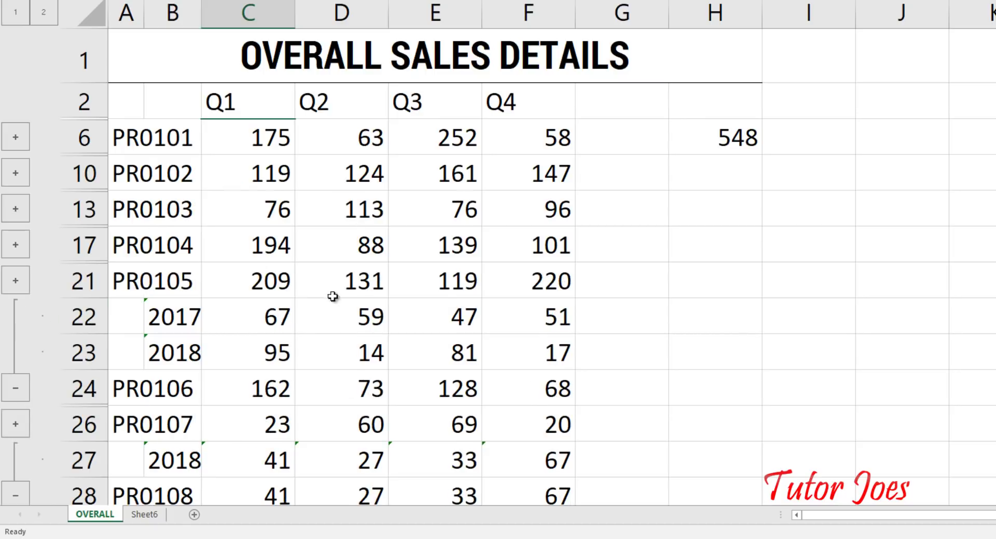
scroll(362, 283, down, 2)
scroll(583, 328, up, 3)
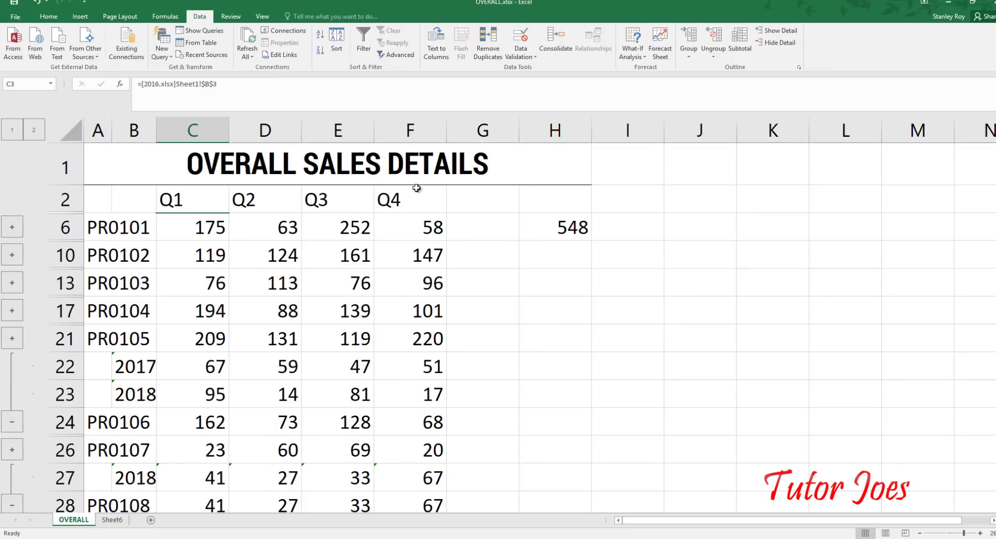
click(191, 243)
click(202, 225)
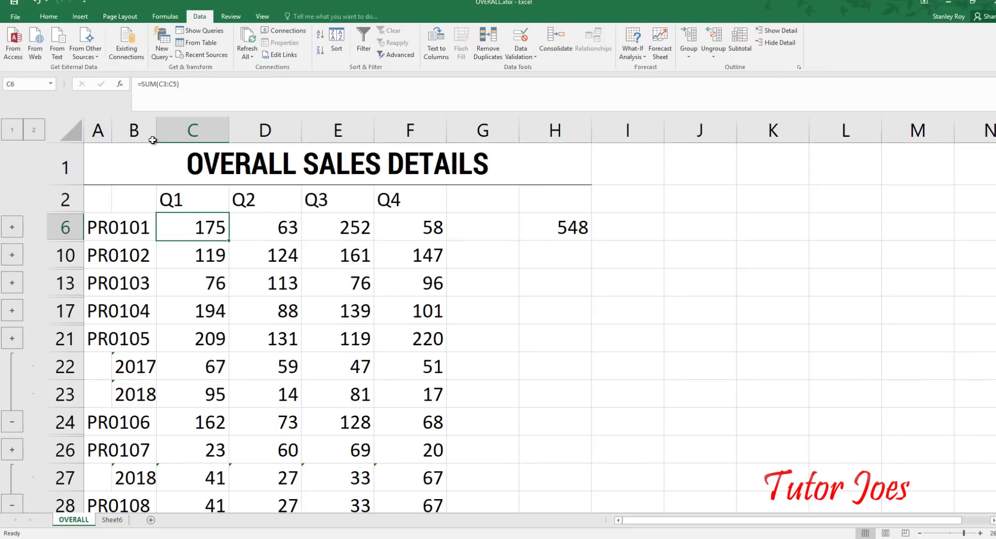